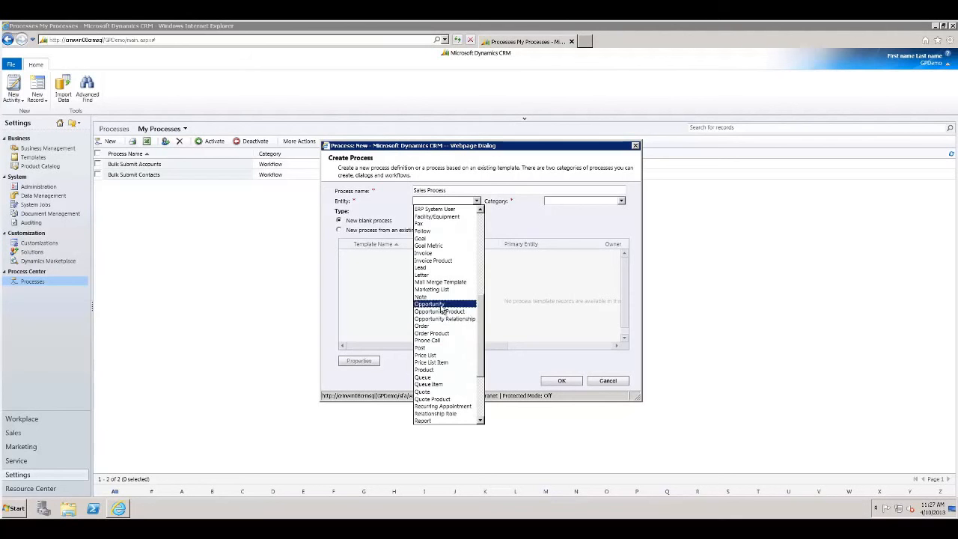
Step: Create the Sales Process as a blank process with entity Opportunity and category Workflow, and maximize its definition window
click(437, 304)
click(621, 201)
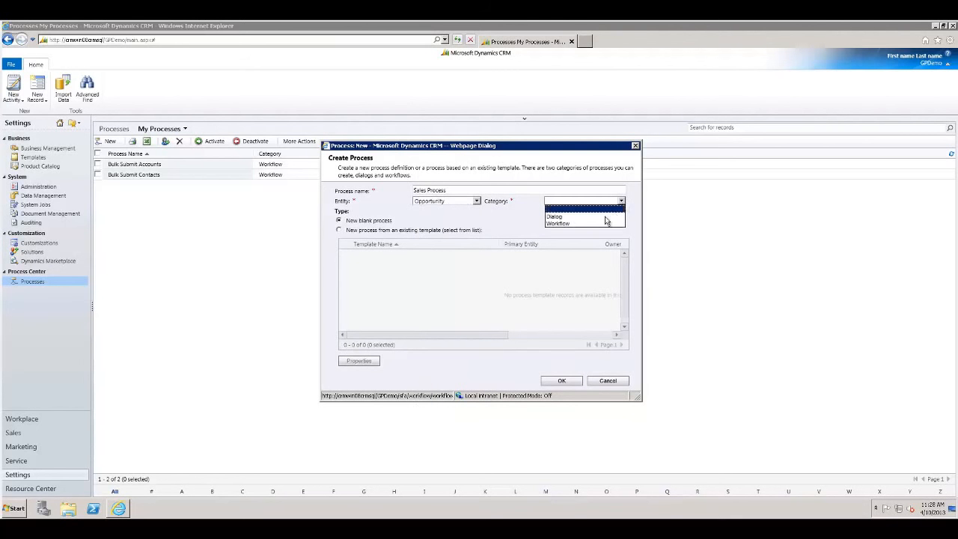
click(567, 224)
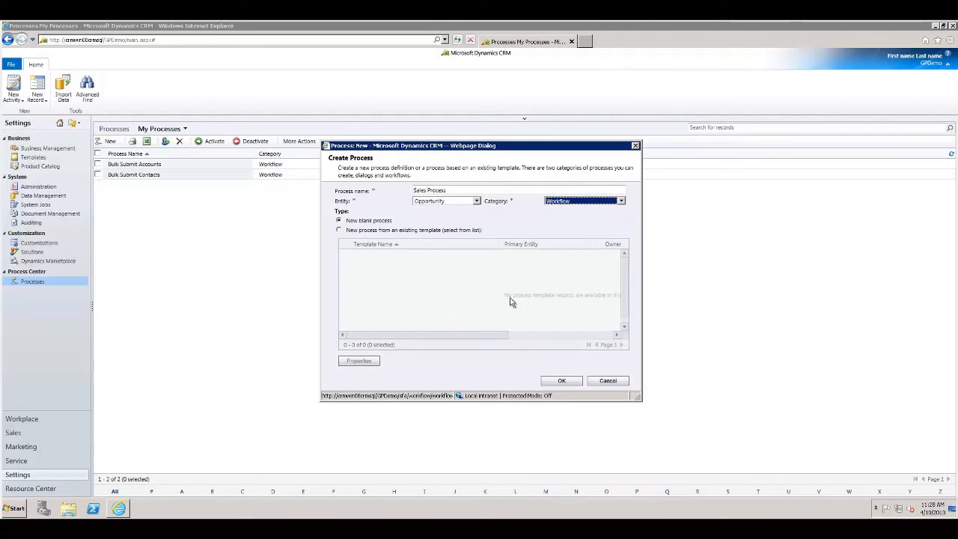
click(561, 380)
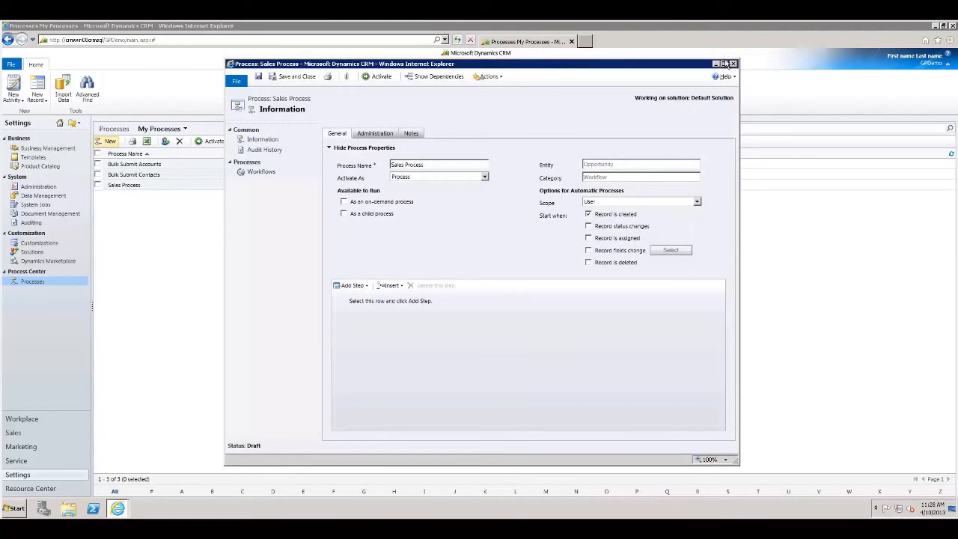
click(723, 63)
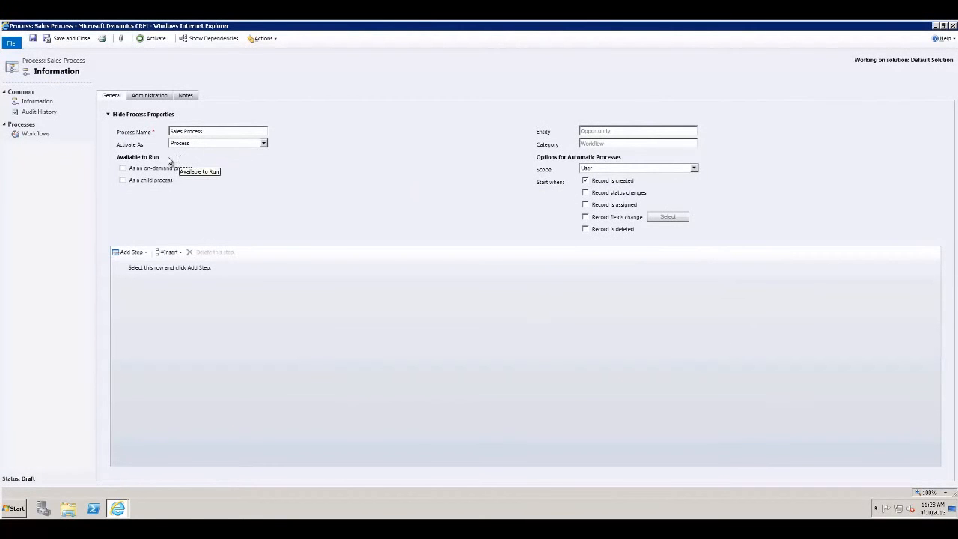
Step: Set the scope of the Sales Process workflow's automatic options to Organization
click(123, 169)
click(603, 169)
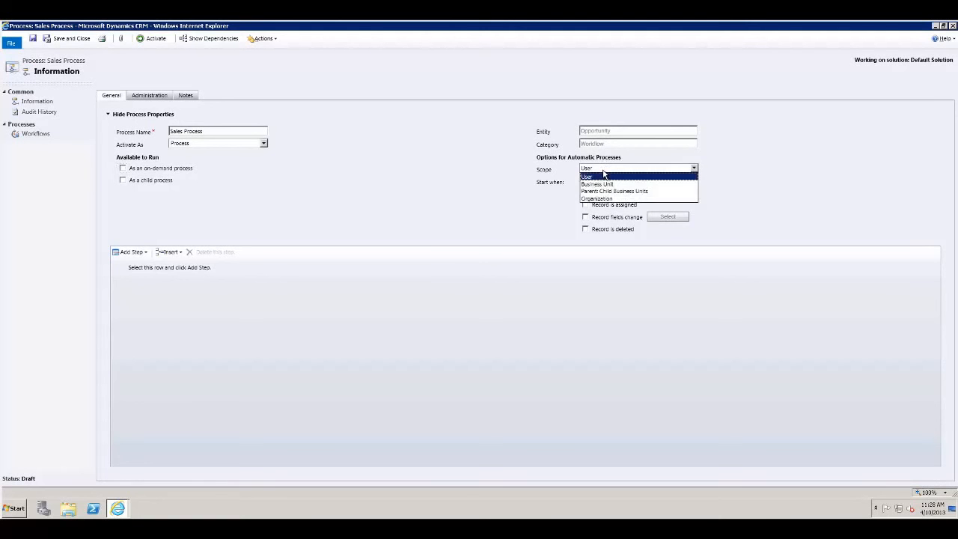
click(605, 175)
click(605, 169)
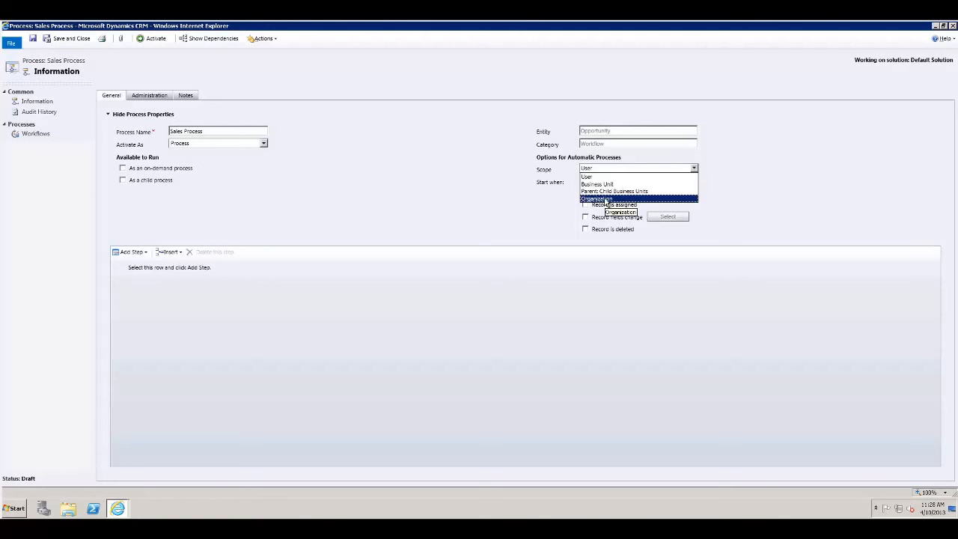
click(606, 199)
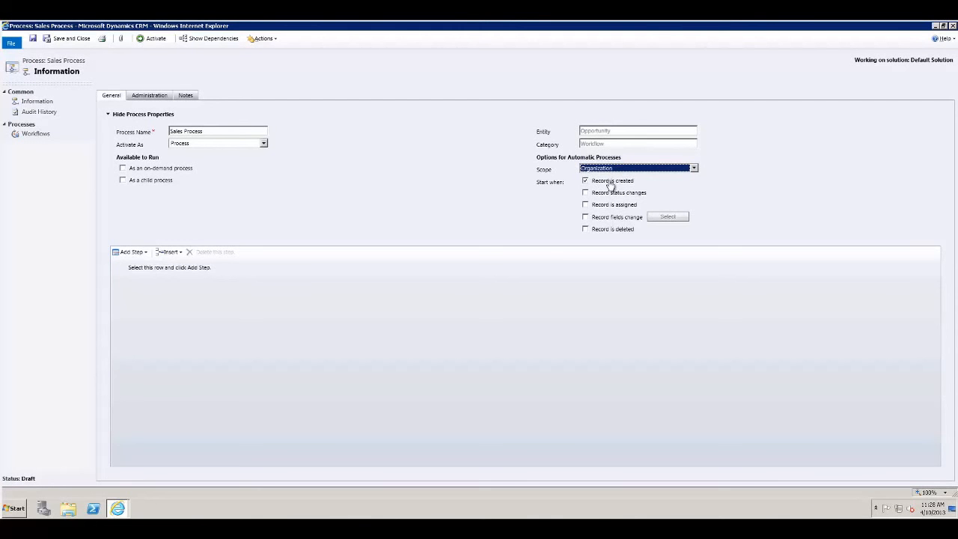
click(585, 217)
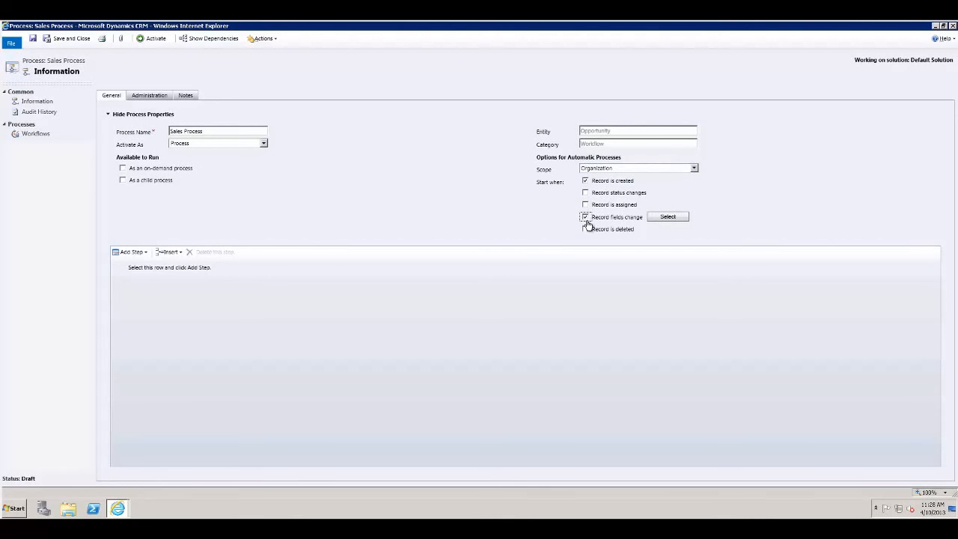
click(666, 219)
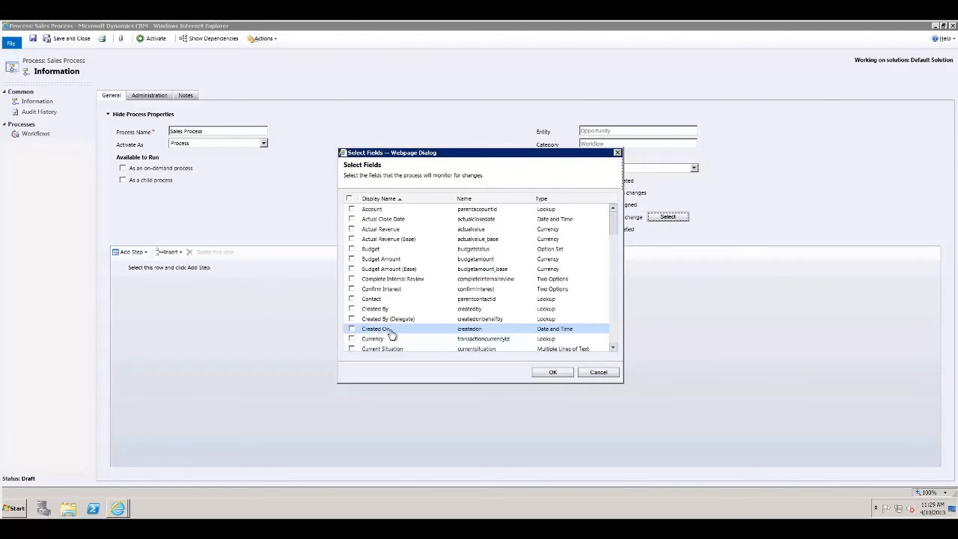
click(599, 372)
click(585, 217)
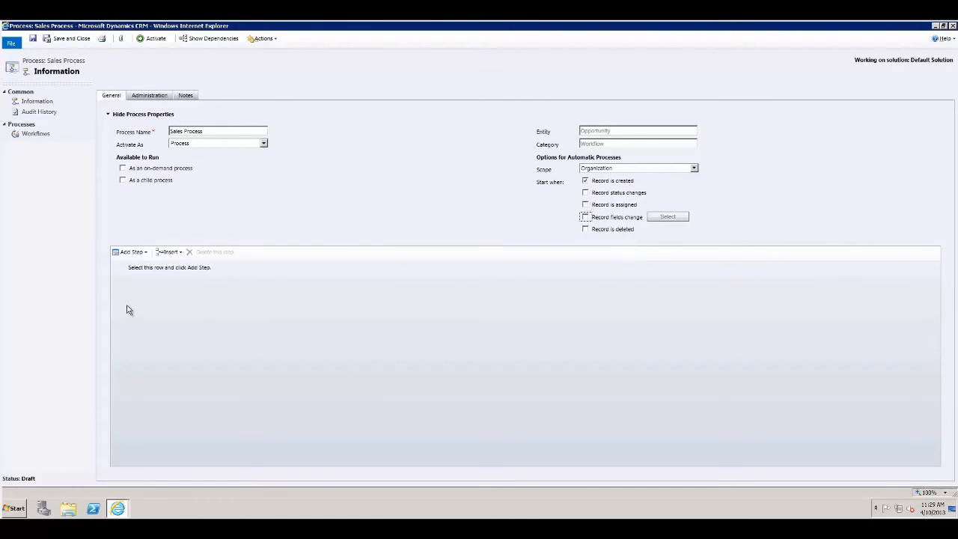
Step: Add a Create Record step to the workflow and set it to create a Phone Call
click(137, 268)
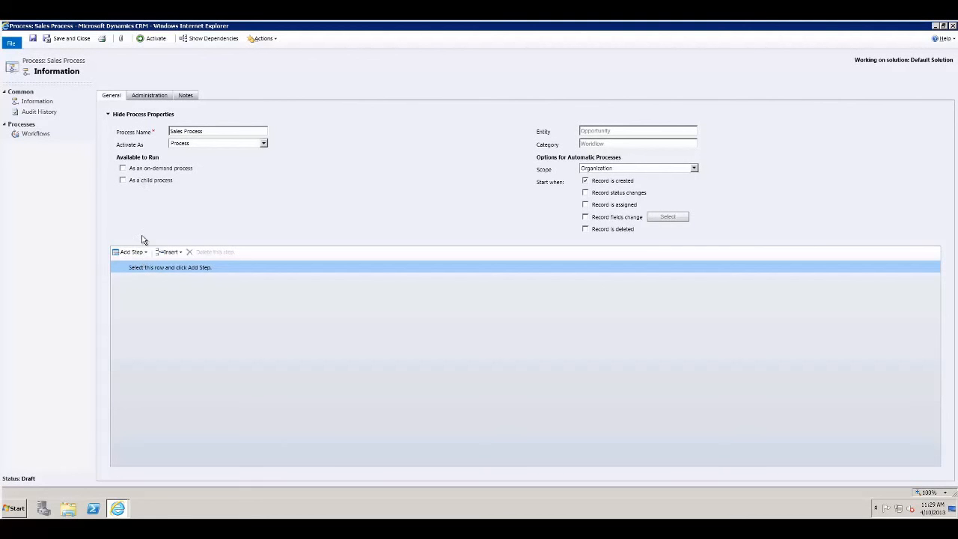
click(142, 253)
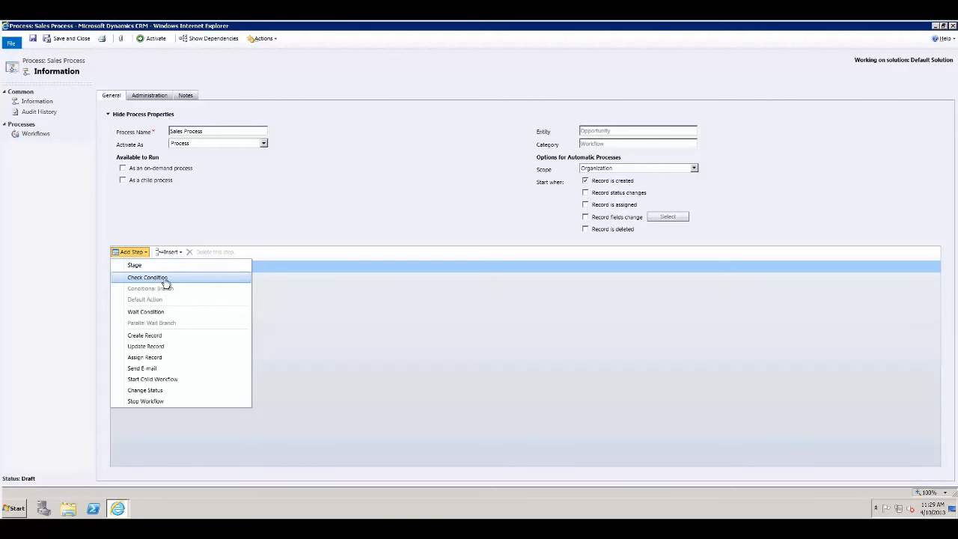
click(159, 337)
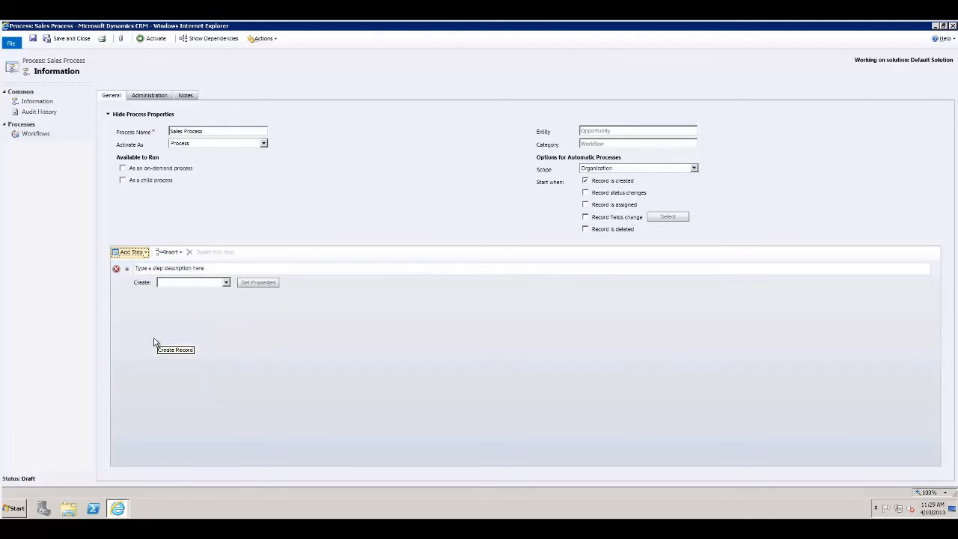
click(227, 283)
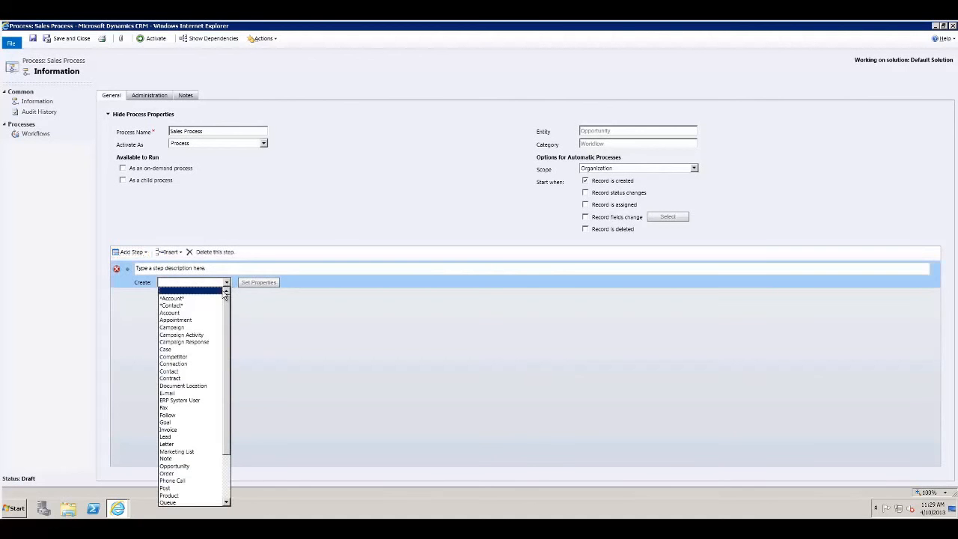
click(192, 485)
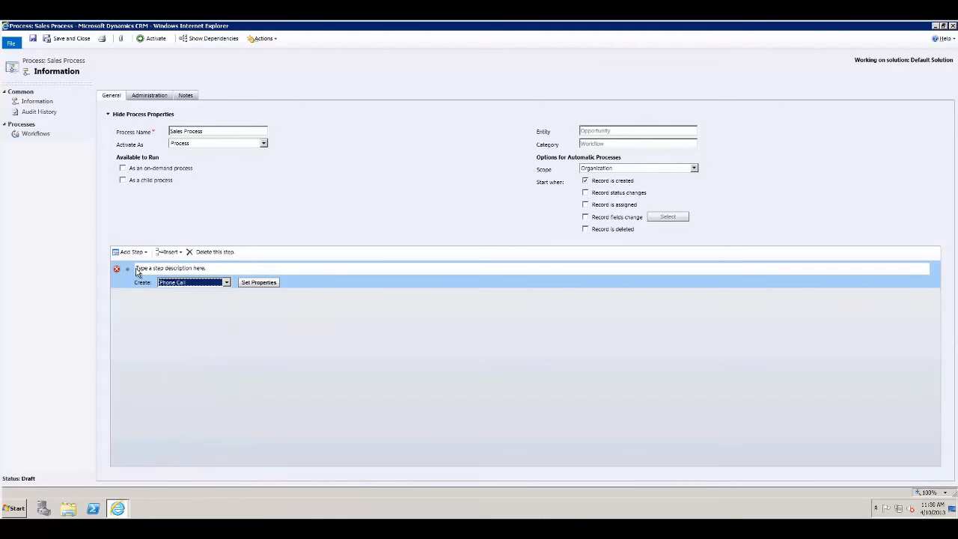
Step: Open the phone call's properties and set its Sender to the dynamic value Owner of the Opportunity
click(259, 285)
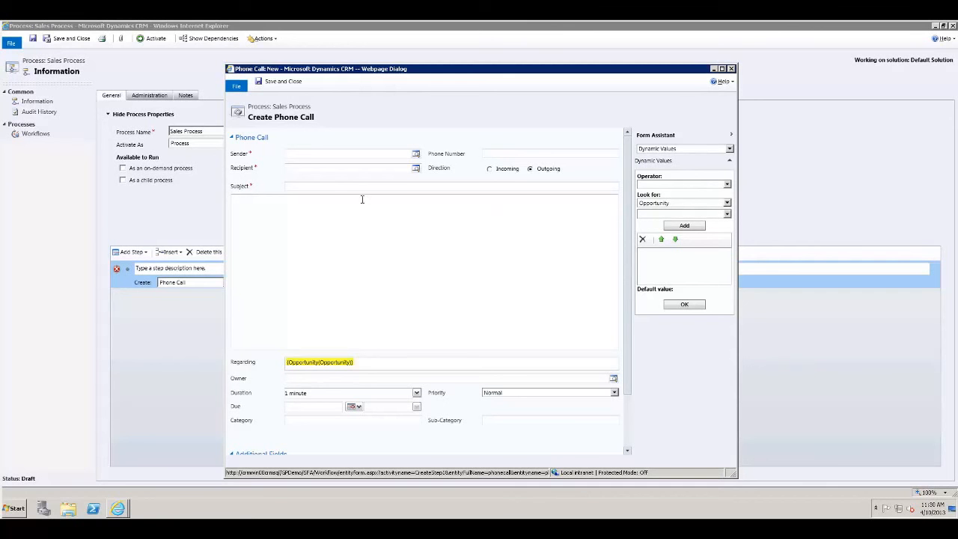
click(307, 154)
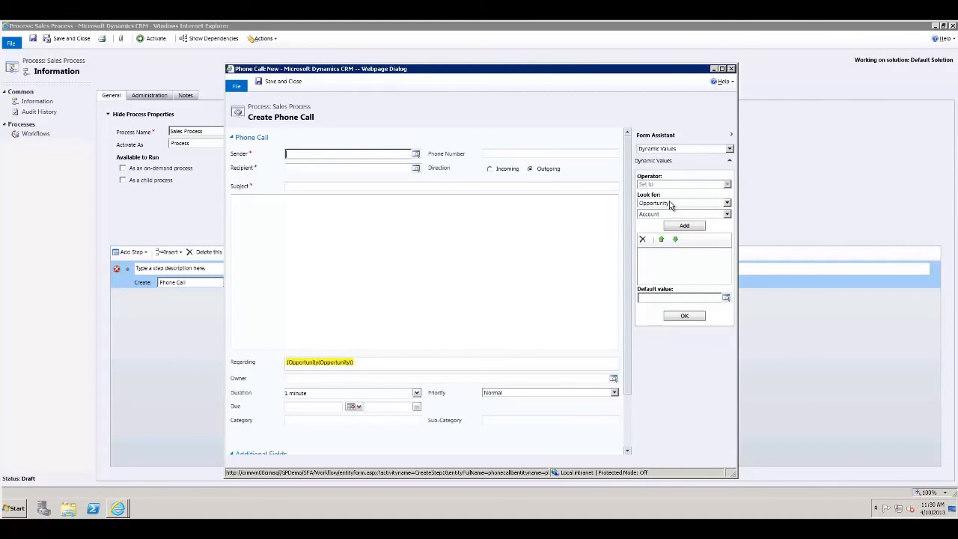
click(729, 215)
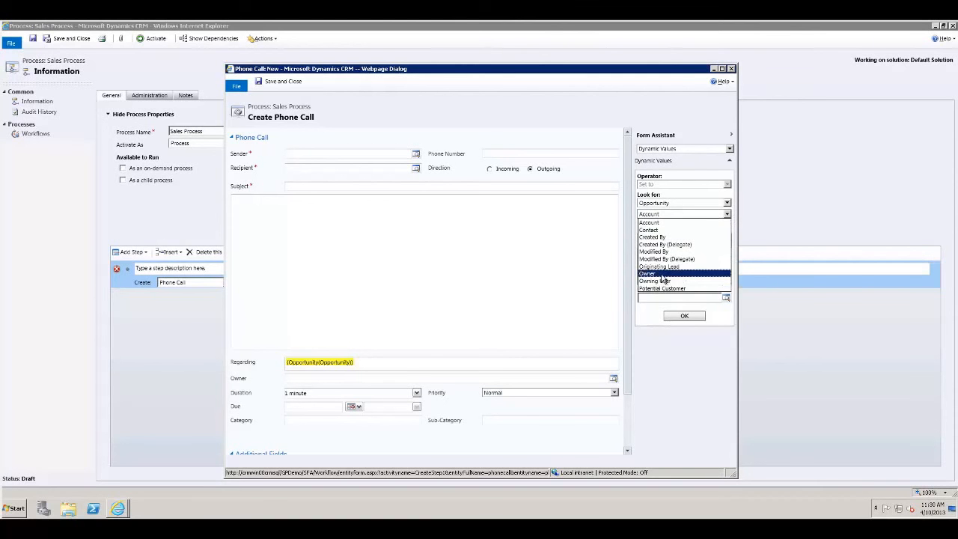
click(658, 273)
click(682, 225)
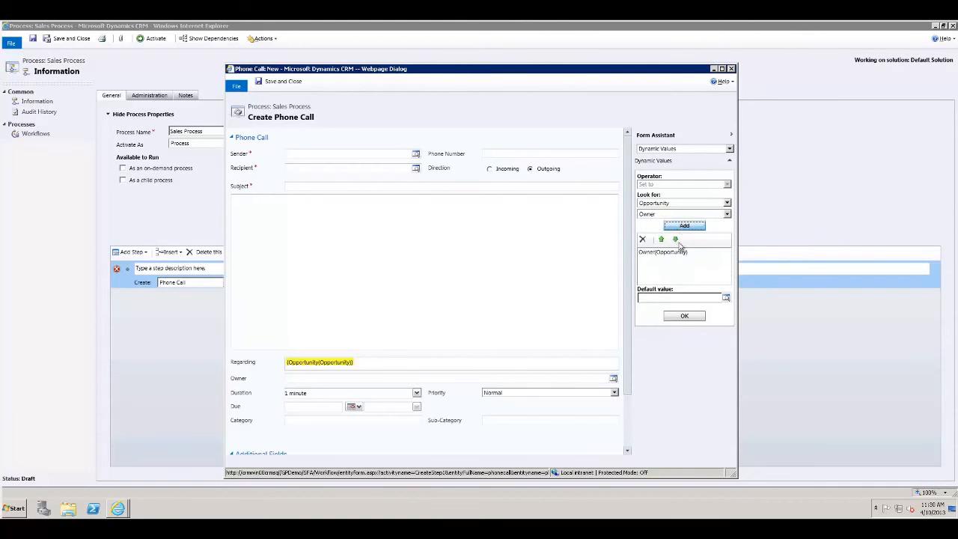
click(684, 316)
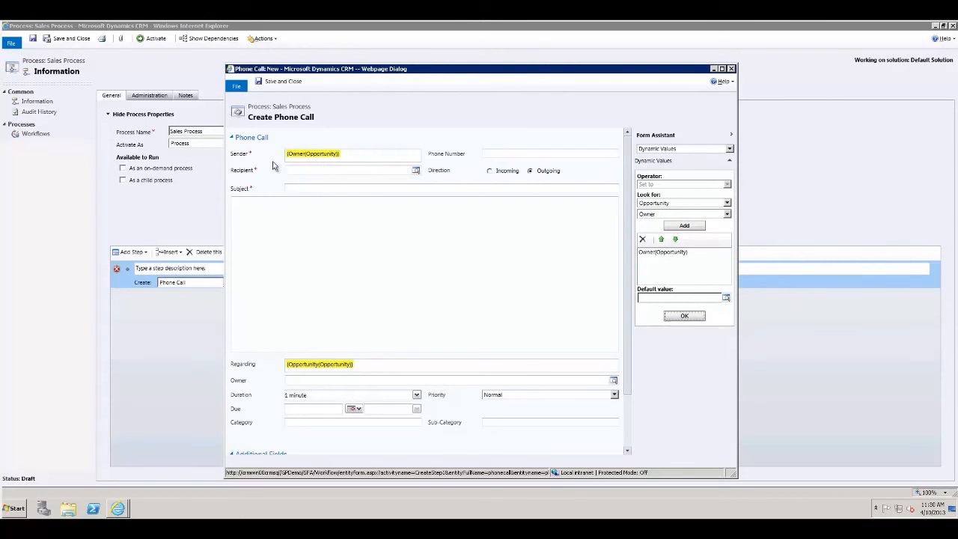
Step: Set the phone call's Owner field to the dynamic value Owner of the Opportunity
click(301, 172)
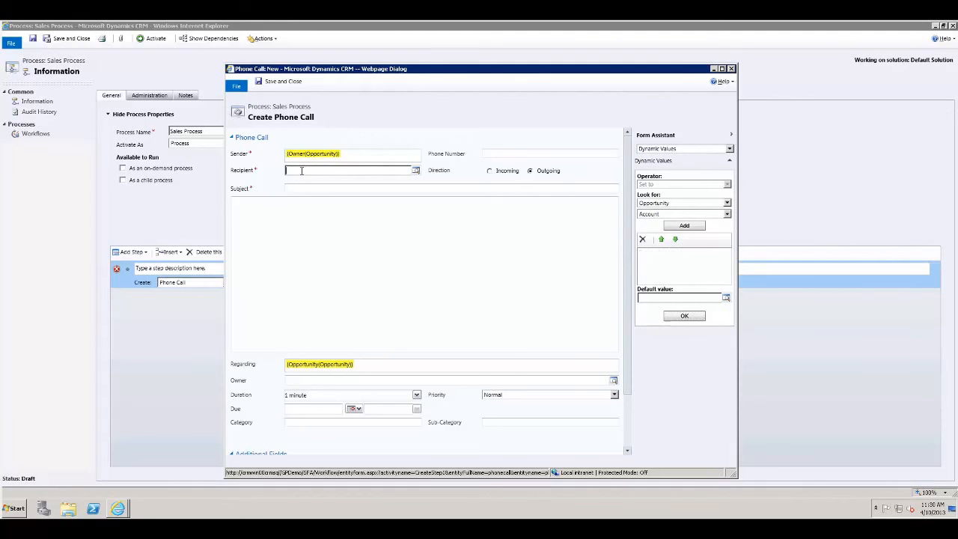
click(346, 382)
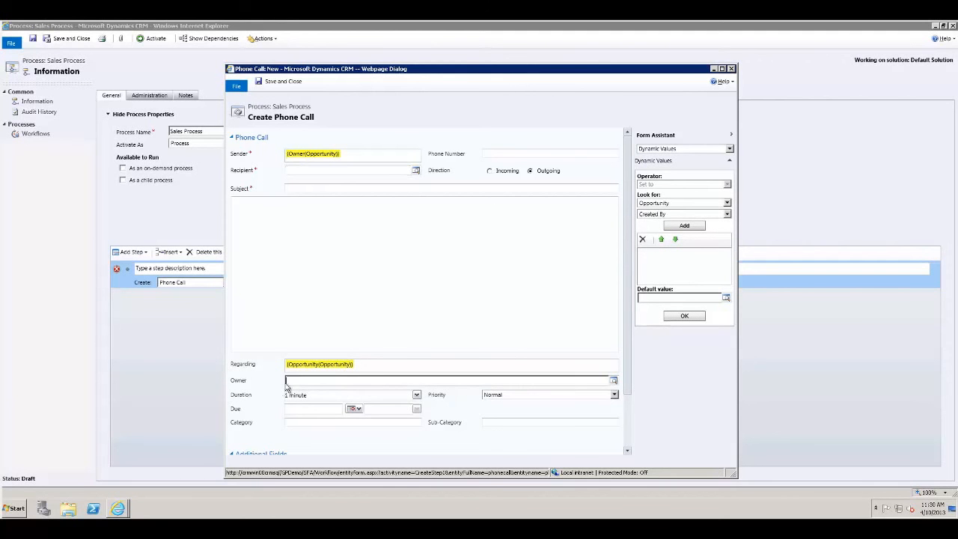
click(673, 214)
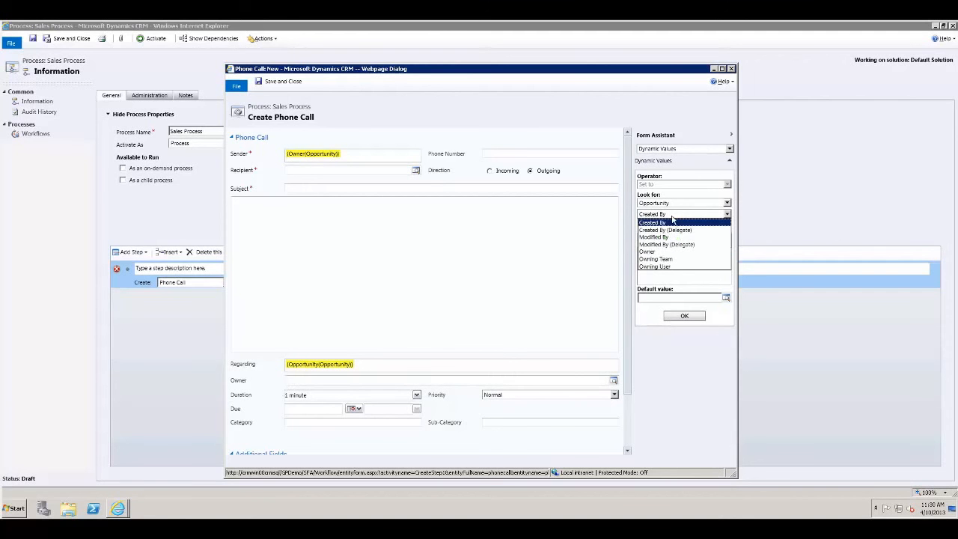
click(664, 252)
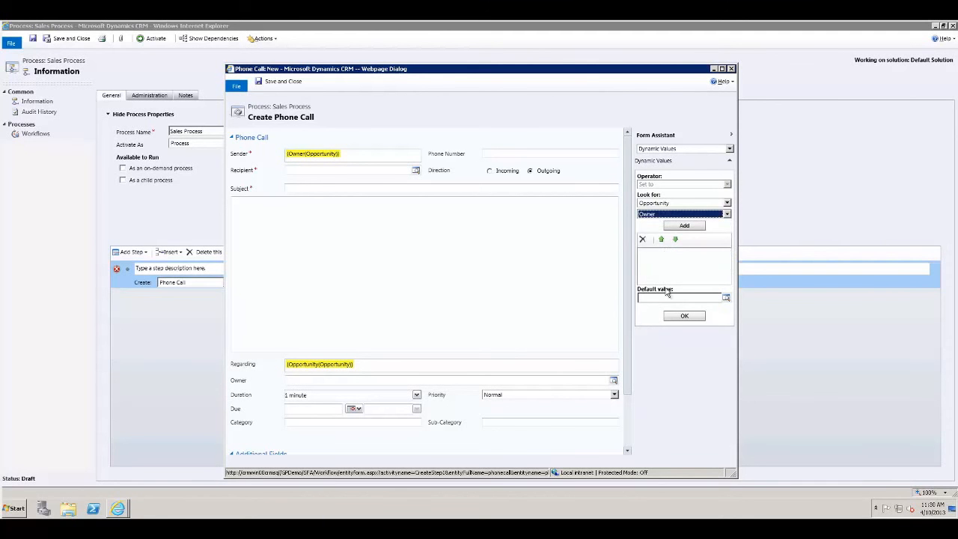
click(679, 226)
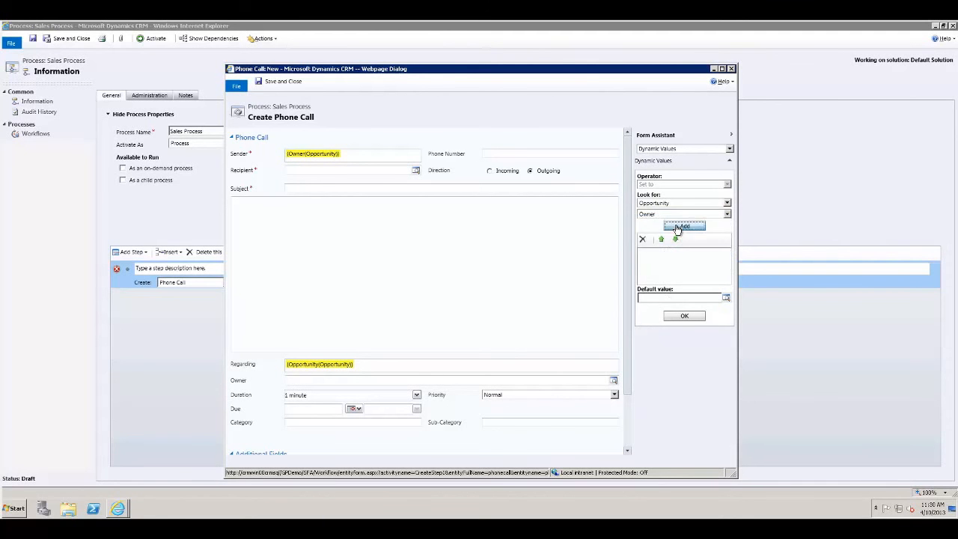
click(683, 317)
Step: Set the phone call's Recipient to the dynamic value Primary Contact of the related Account
click(298, 169)
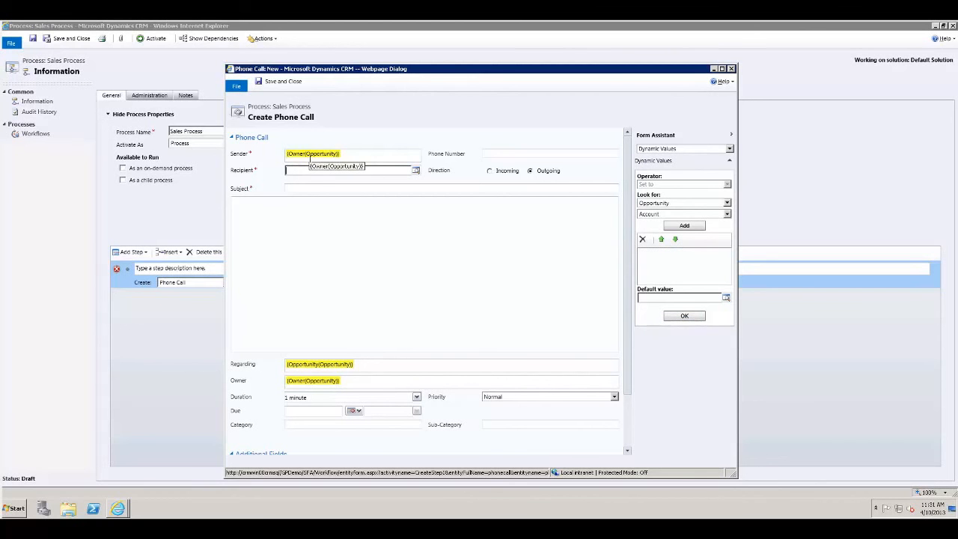
click(673, 204)
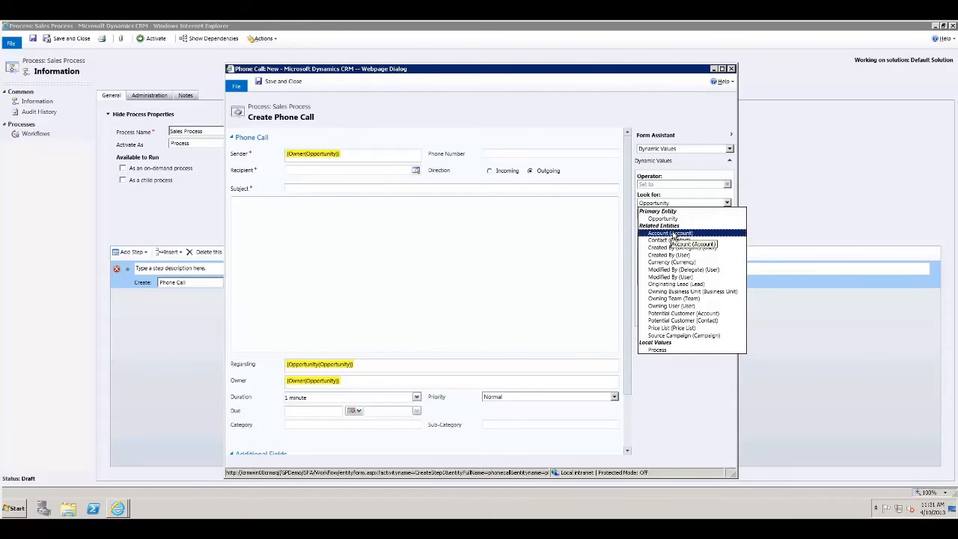
click(673, 233)
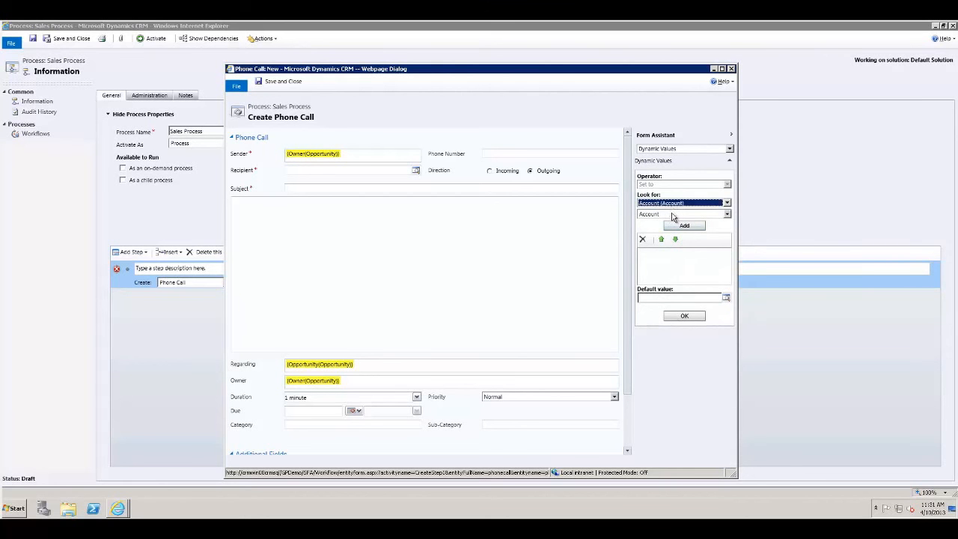
click(672, 215)
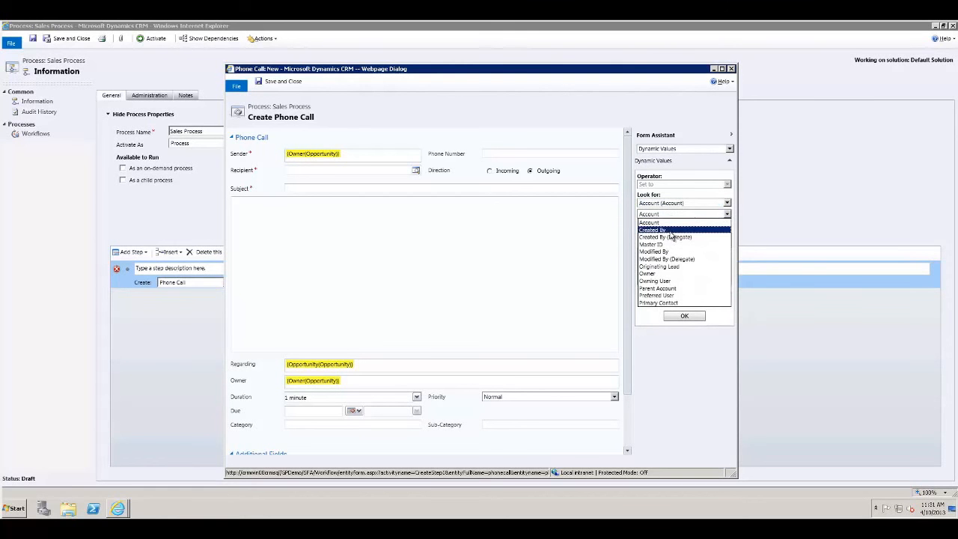
click(667, 302)
click(677, 226)
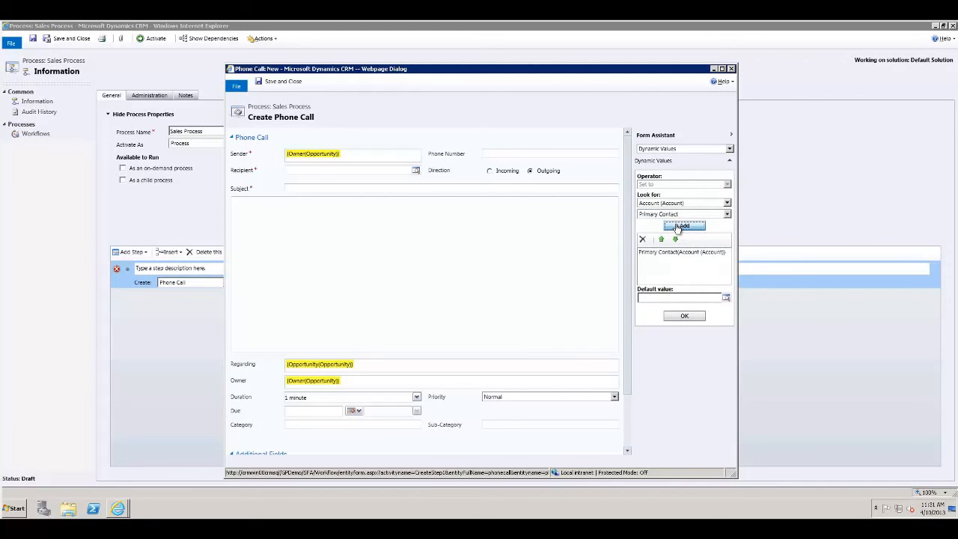
click(682, 318)
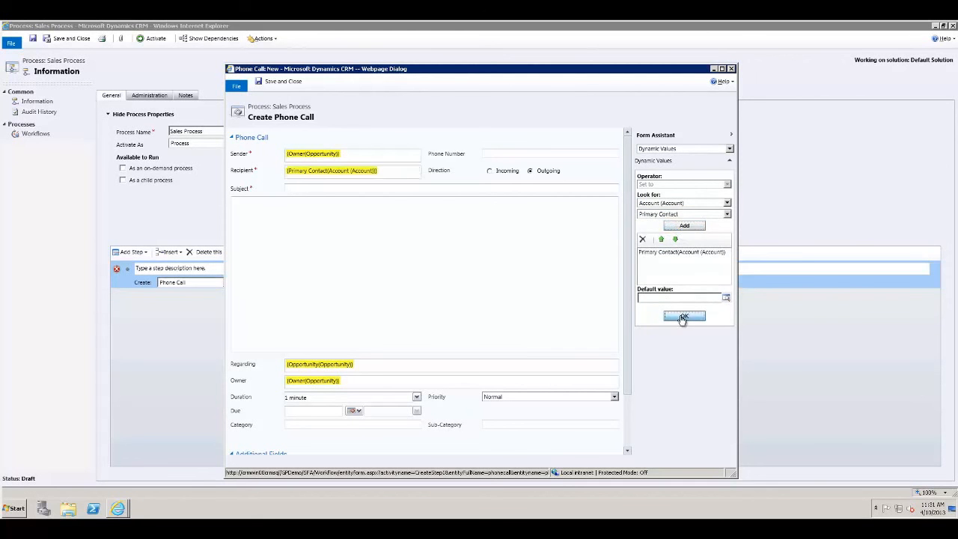
Step: Set the phone call's Subject to "Follow up with" followed by the Opportunity's Topic dynamic value, with Customer as its default value
click(300, 188)
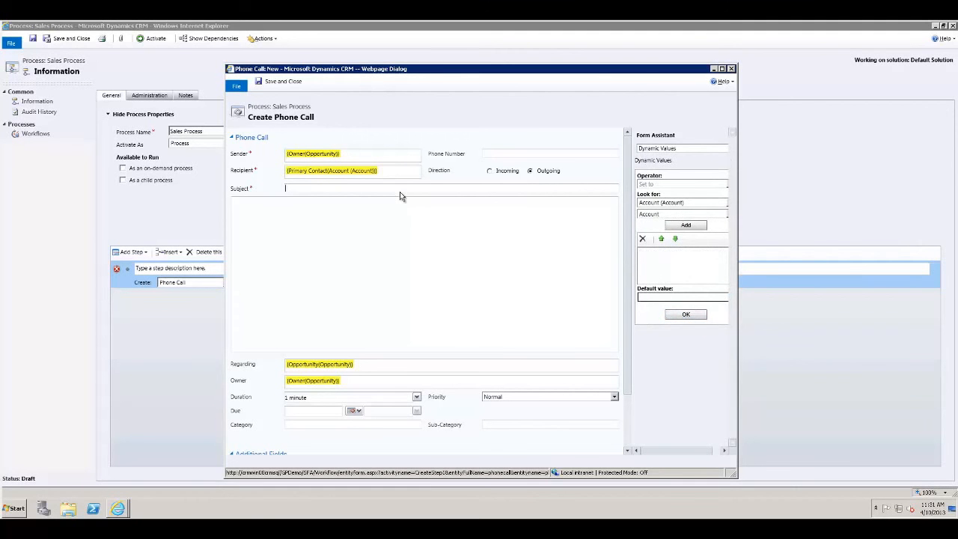
text(Follow up with)
click(682, 202)
click(675, 218)
click(676, 214)
key(s)
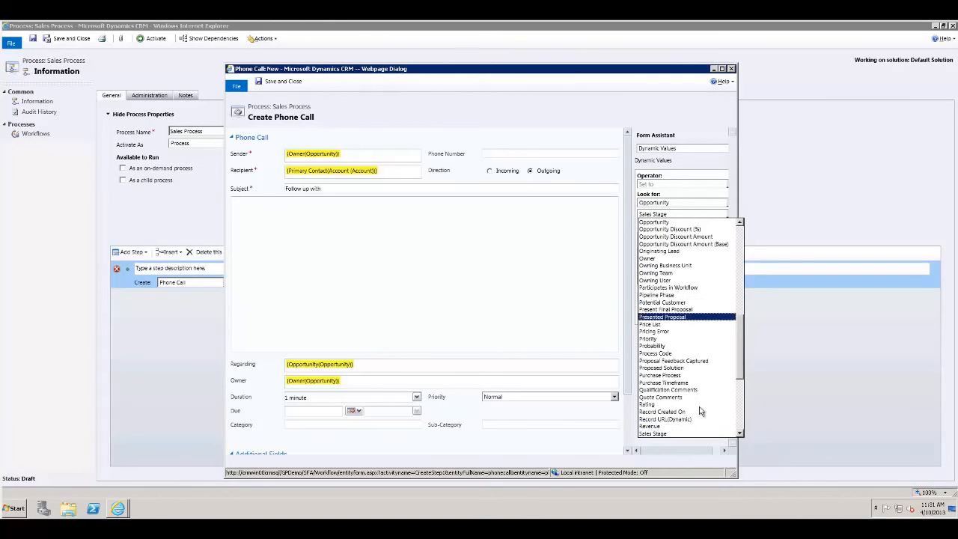
click(652, 417)
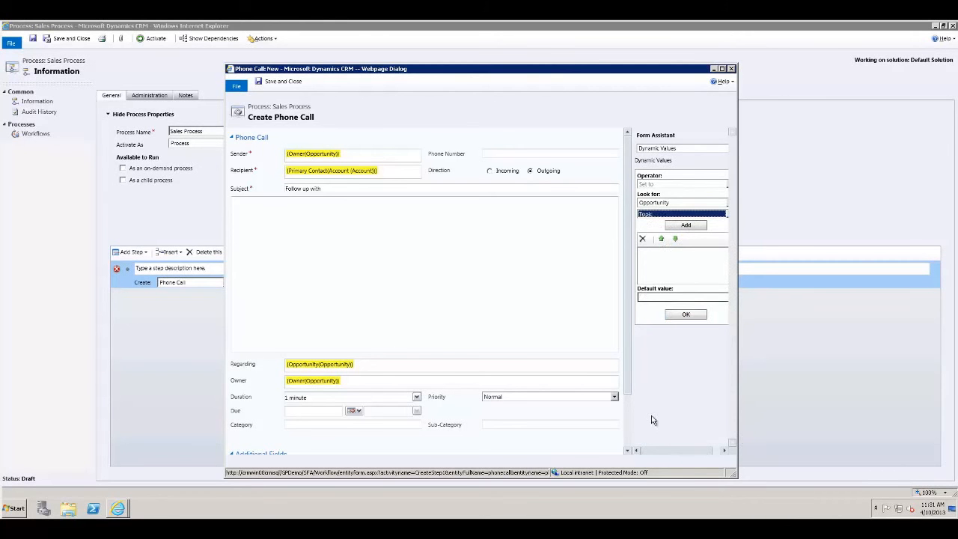
click(685, 226)
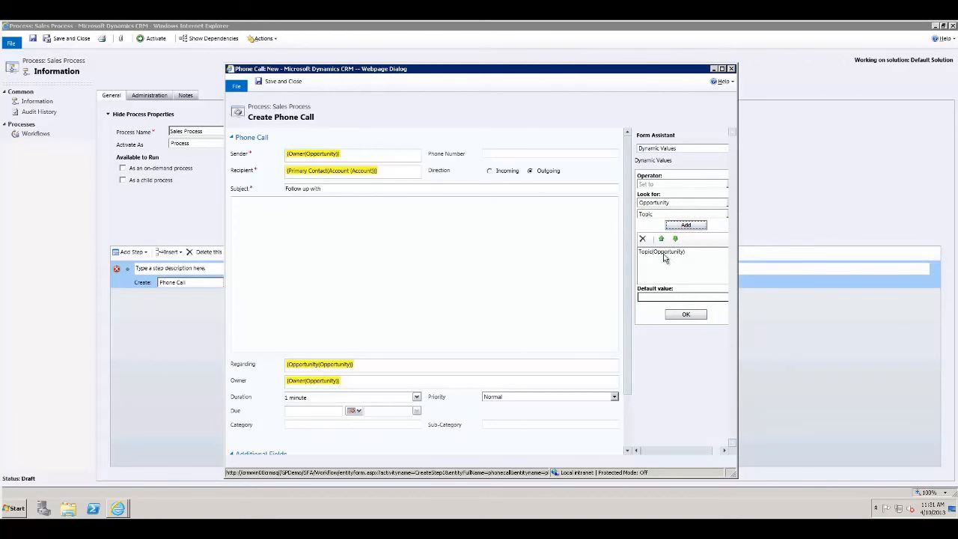
click(666, 297)
text(Customer)
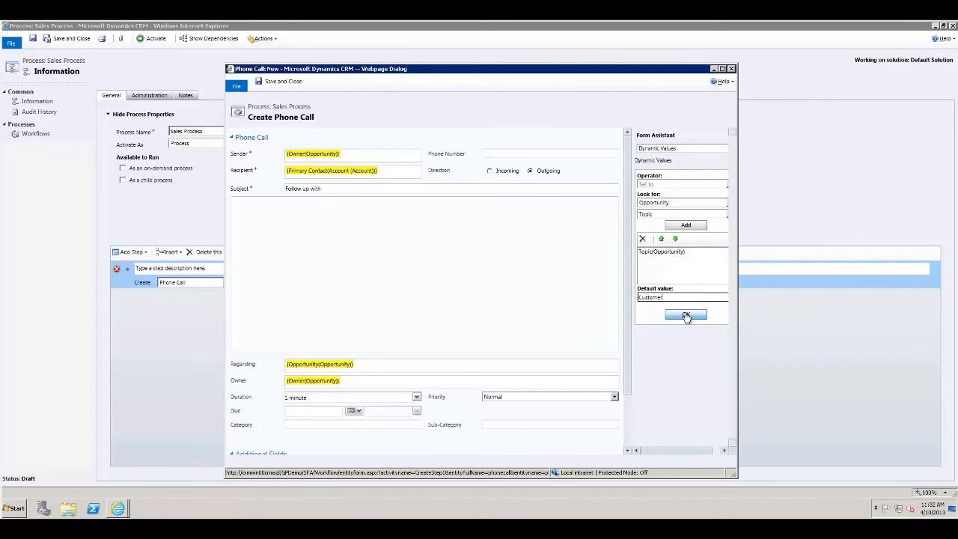
click(686, 315)
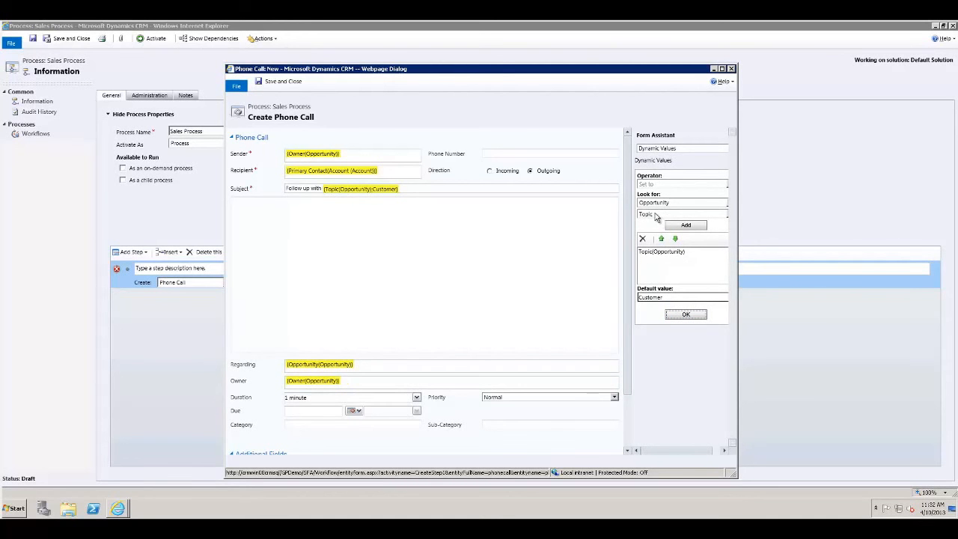
Step: Set the phone call's Due date to the dynamic value 7 days after the Opportunity's Created On date
click(318, 411)
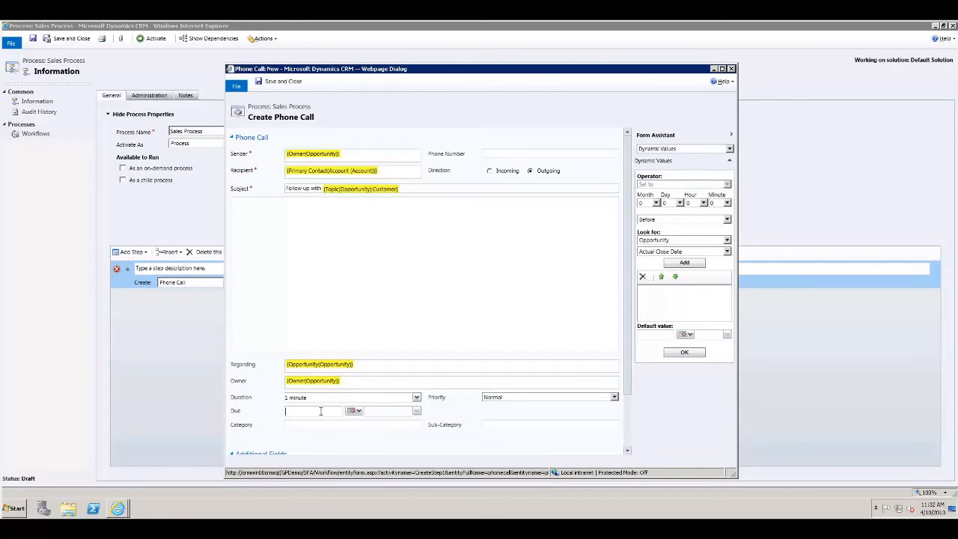
click(679, 203)
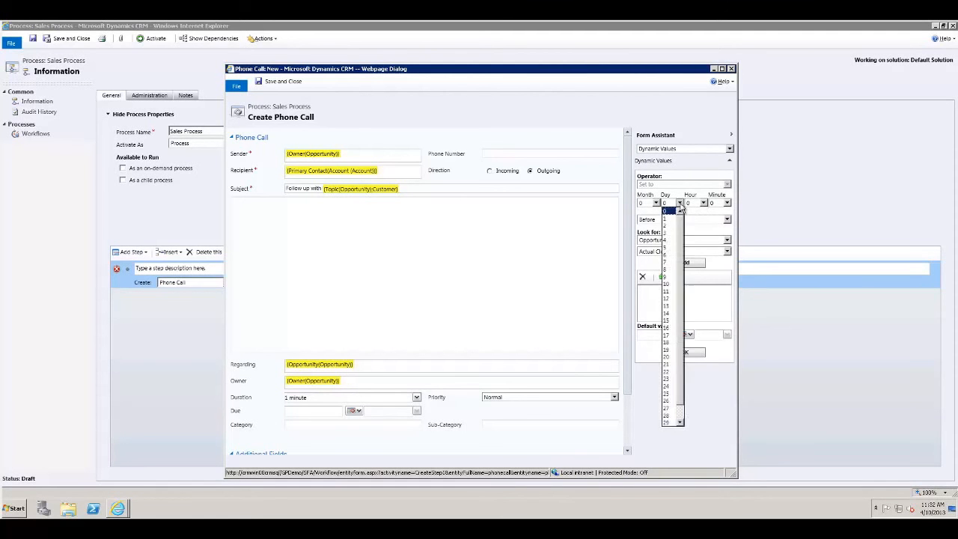
click(667, 262)
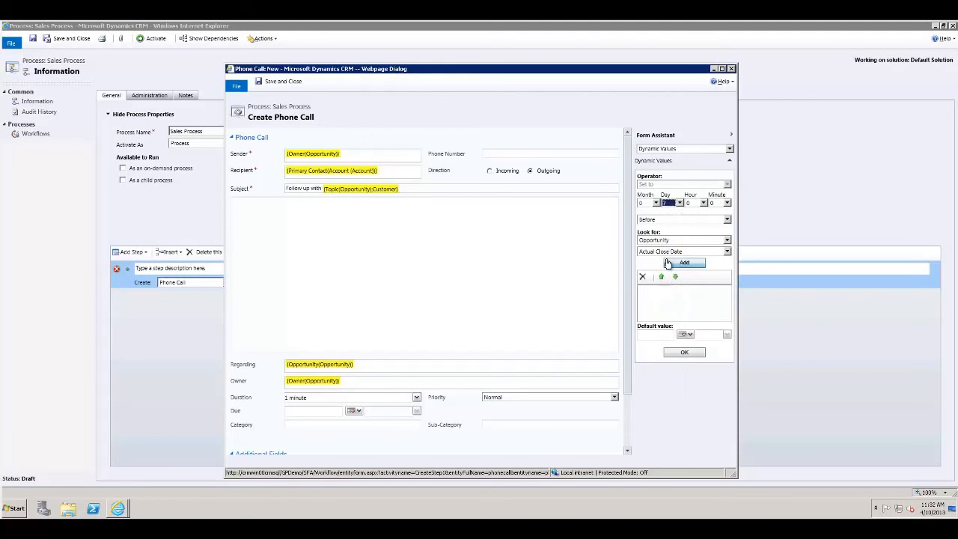
click(662, 220)
click(663, 234)
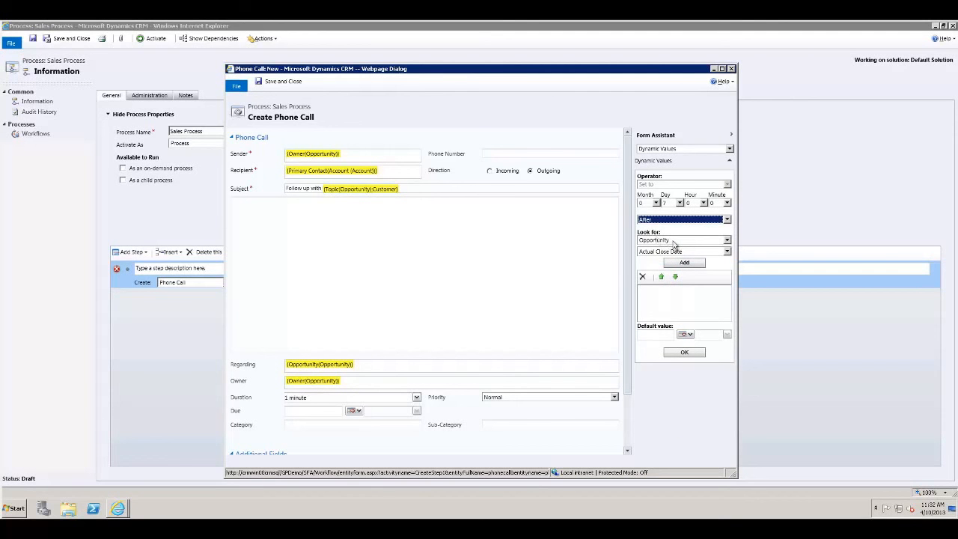
click(673, 252)
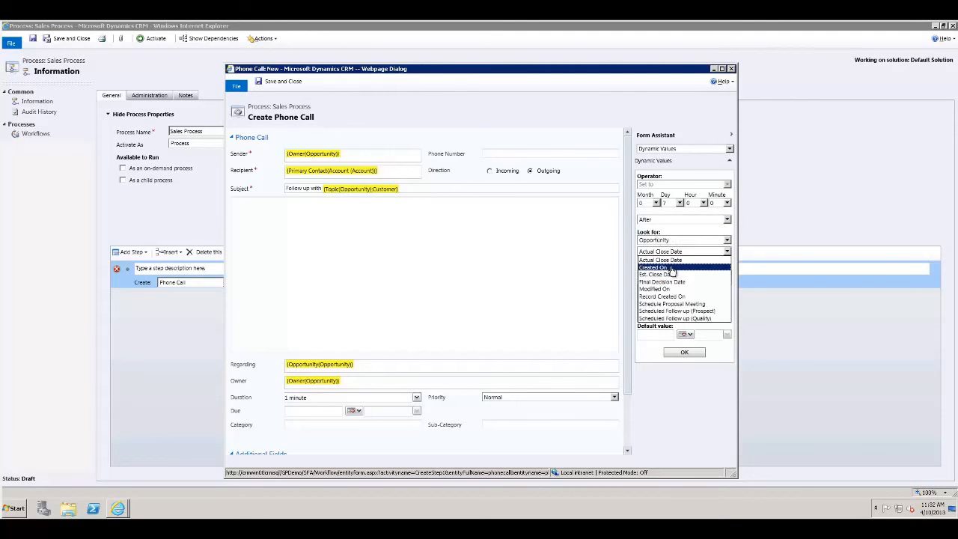
click(671, 270)
click(684, 262)
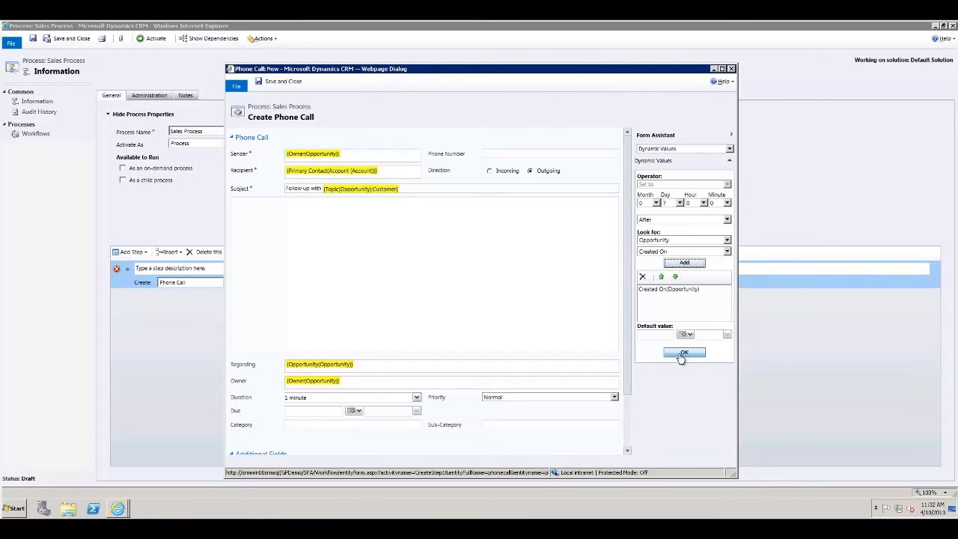
click(681, 354)
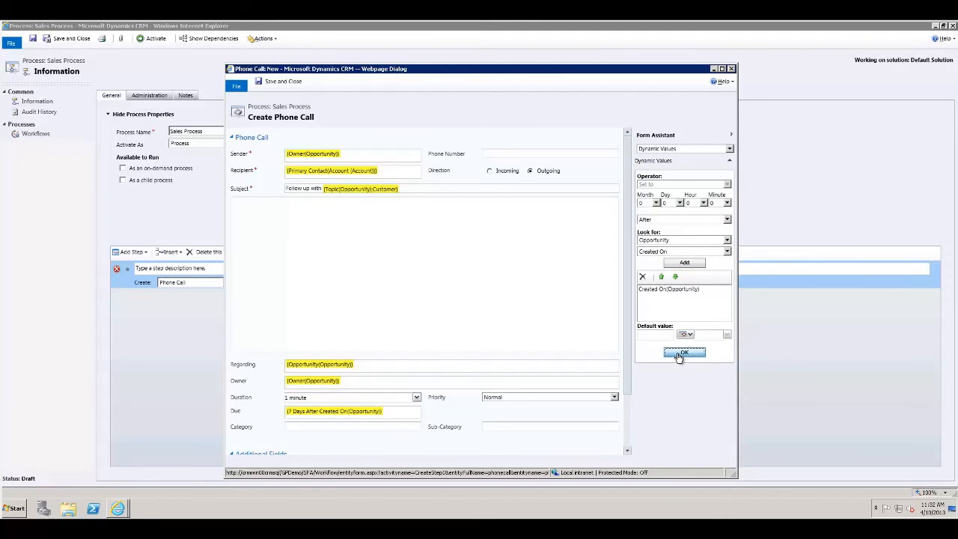
Step: Save and close the phone call's properties and describe its workflow step as "Create Phone call followup"
click(278, 81)
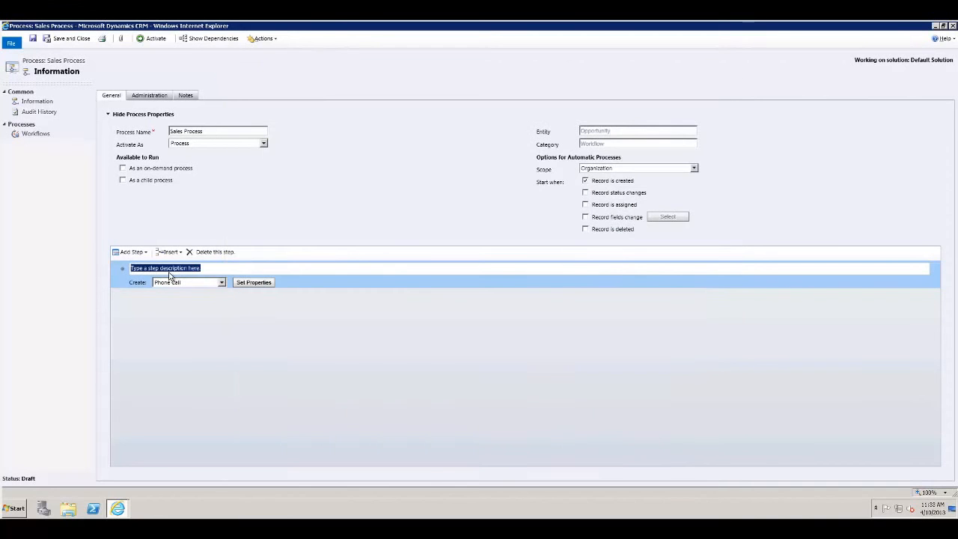
text(Create Phone call followup)
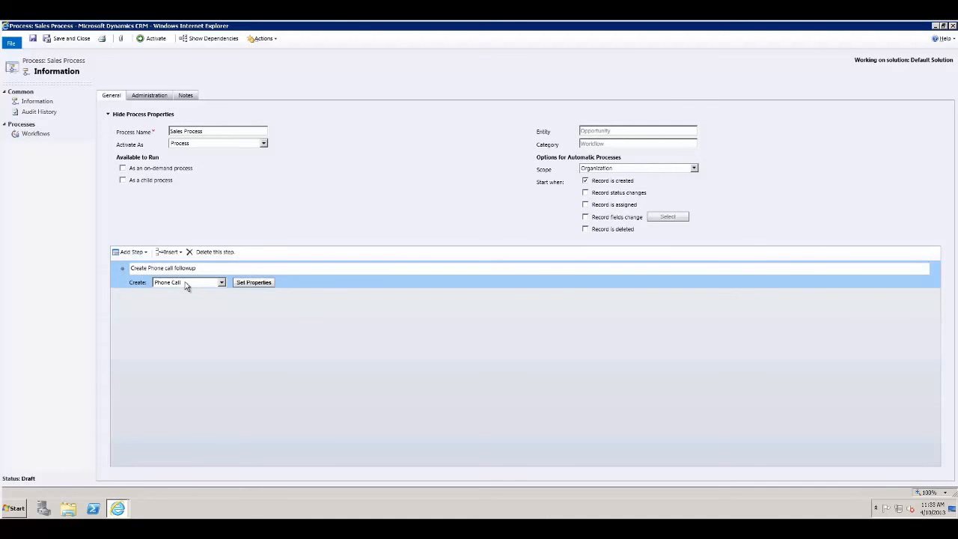
Step: Add a Wait Condition after the phone call step and describe it as "Wait for Phone Call completion"
click(133, 252)
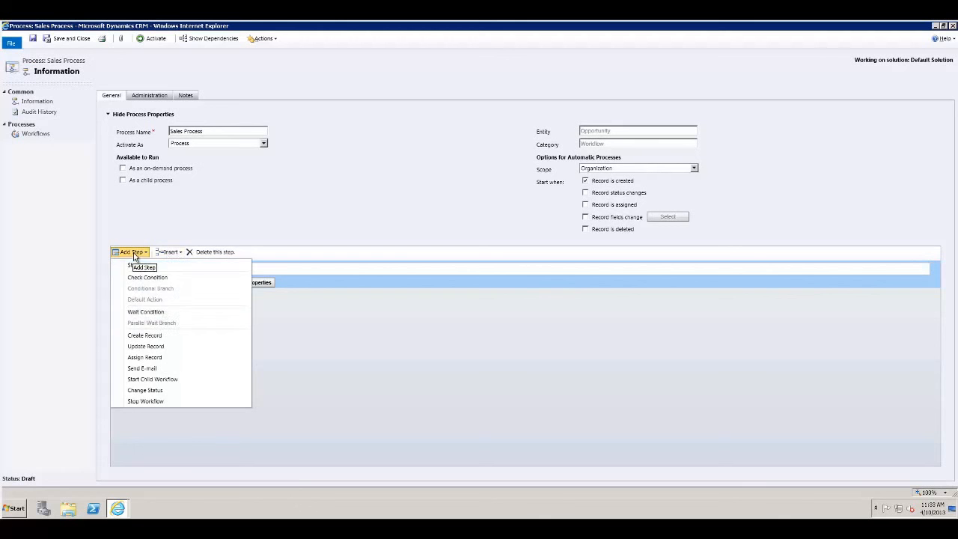
click(163, 312)
click(141, 296)
text(Wait for Phone C)
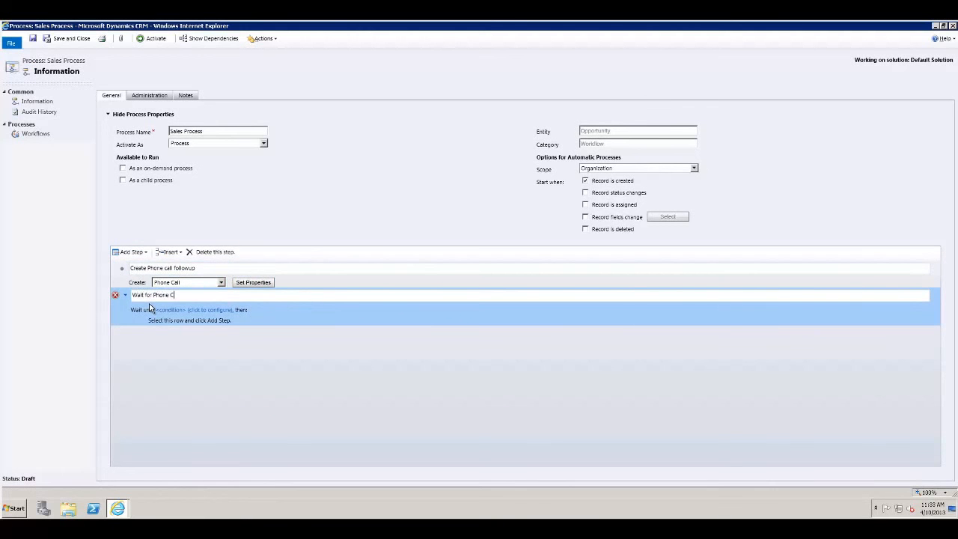
text(all completion)
Step: Define and save the wait condition as Create Phone call followup (Phone Call) Activity Status Equals Completed
click(179, 312)
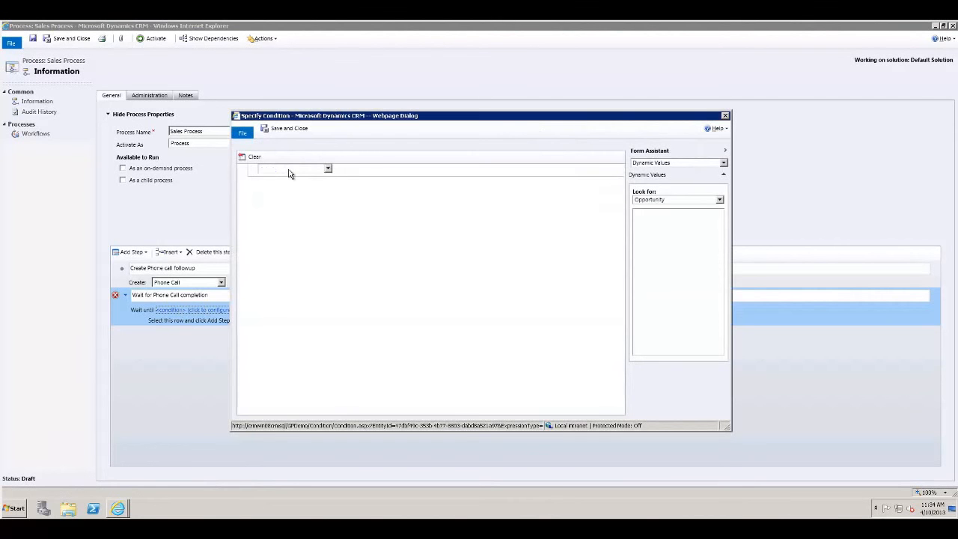
click(289, 170)
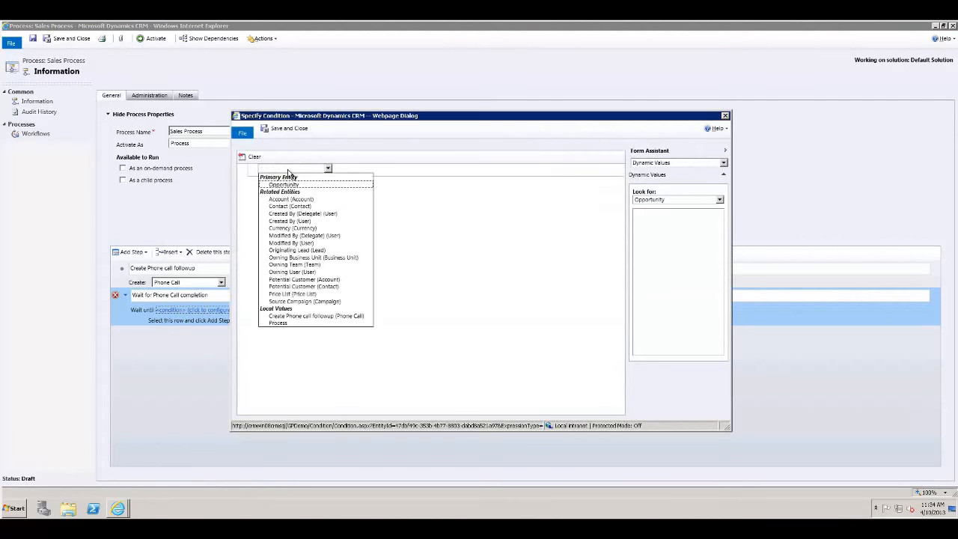
click(297, 316)
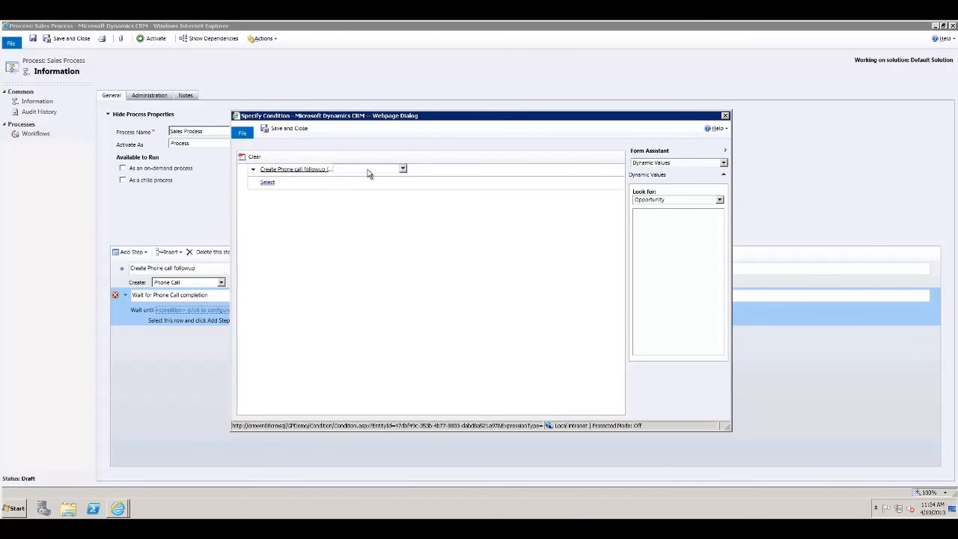
click(367, 173)
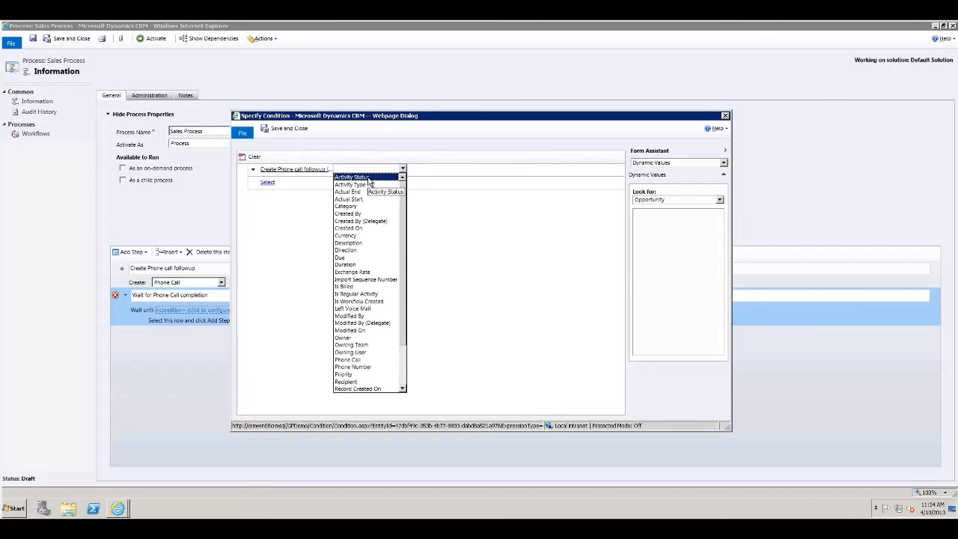
click(367, 177)
click(416, 169)
click(433, 171)
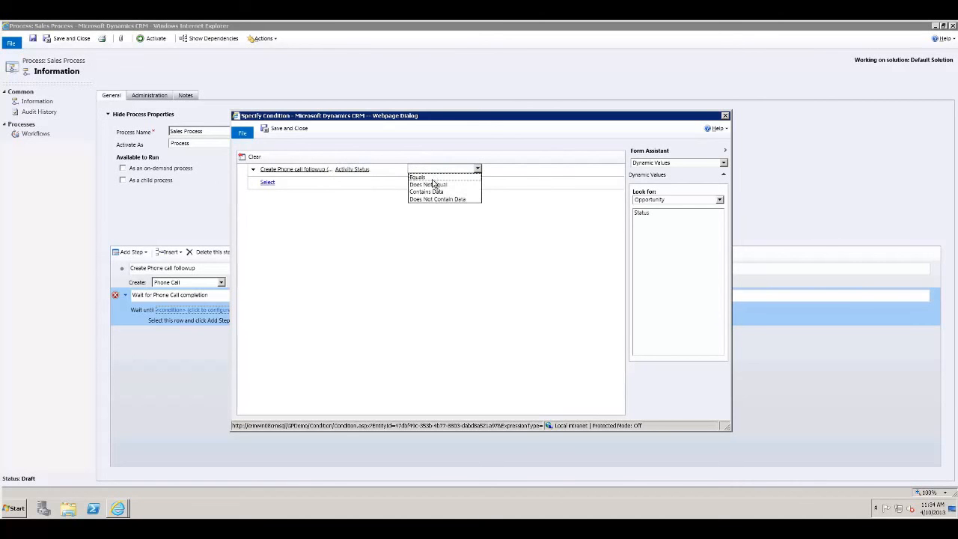
click(435, 178)
click(496, 170)
click(551, 169)
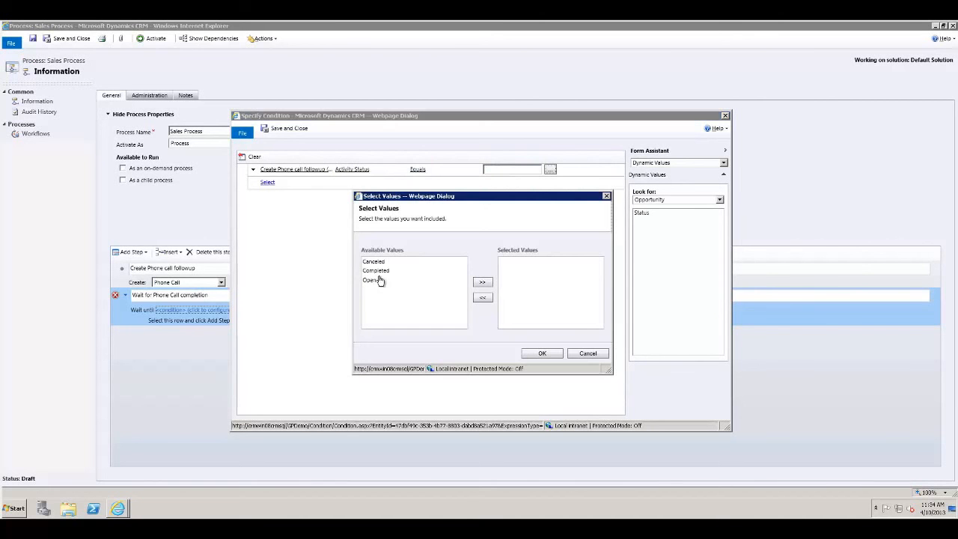
double_click(376, 271)
click(542, 355)
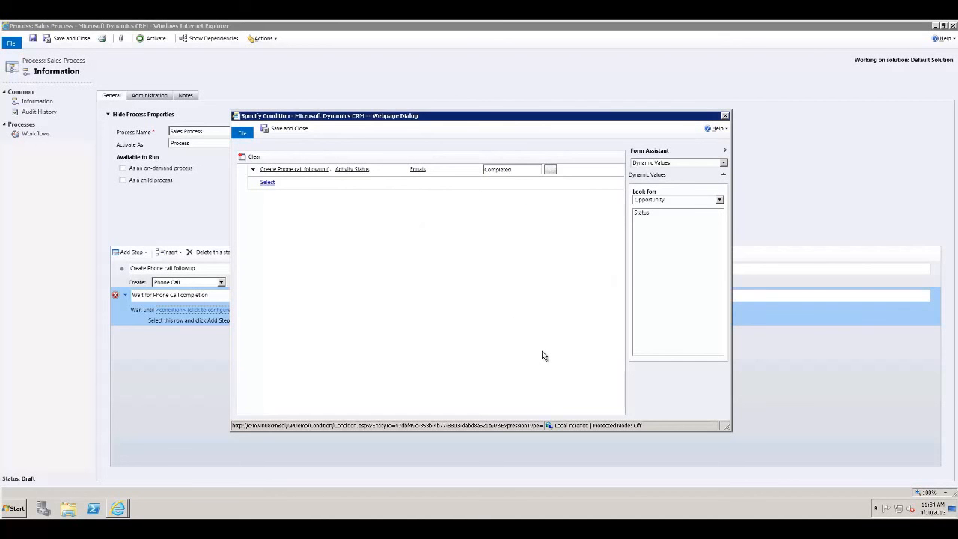
click(291, 132)
Step: Add a Create Record step inside the wait condition, describe it as "Task" and set it to create a Task
click(177, 322)
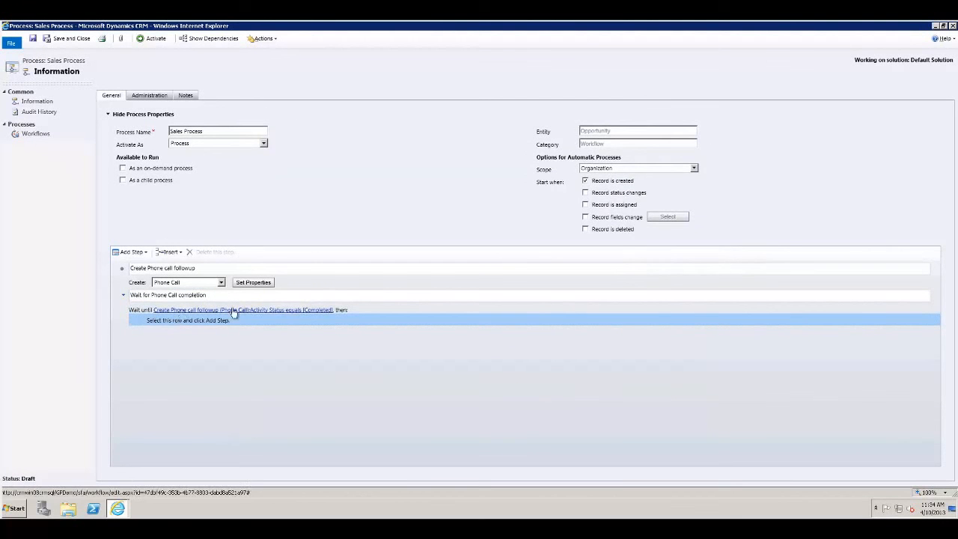
click(142, 255)
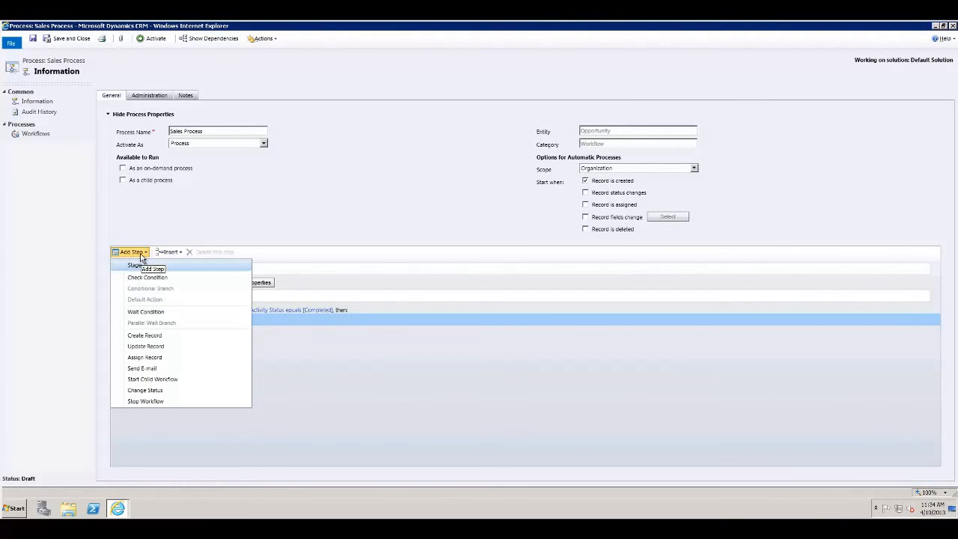
click(147, 337)
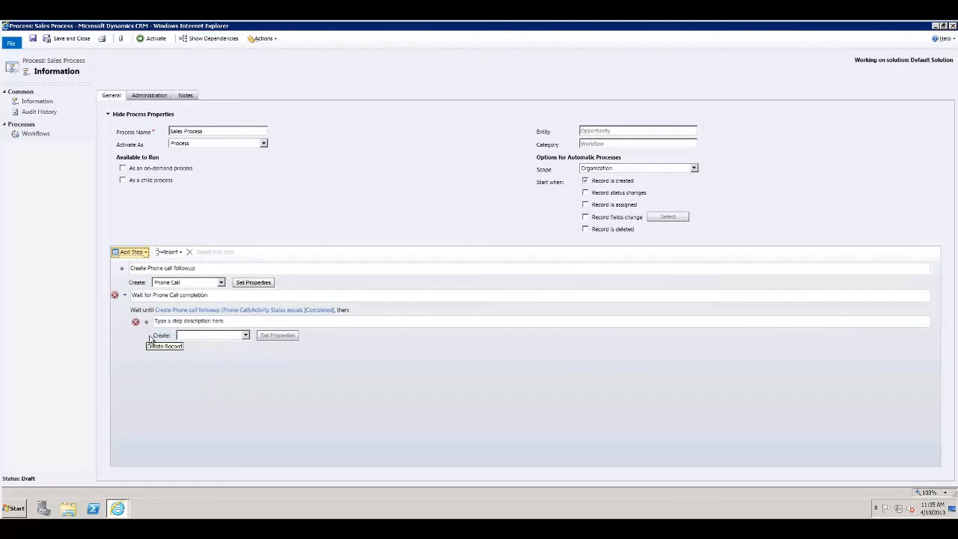
click(185, 322)
text(Task)
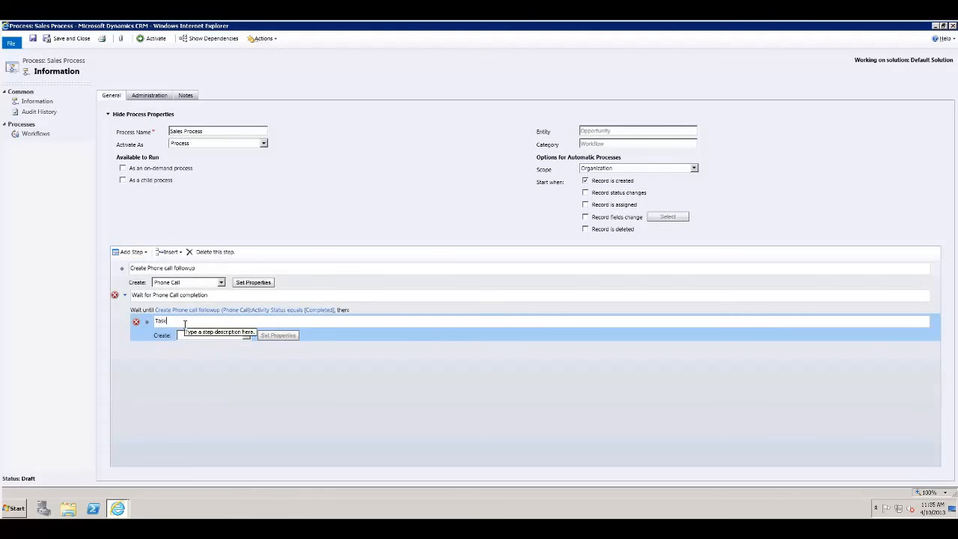
click(234, 337)
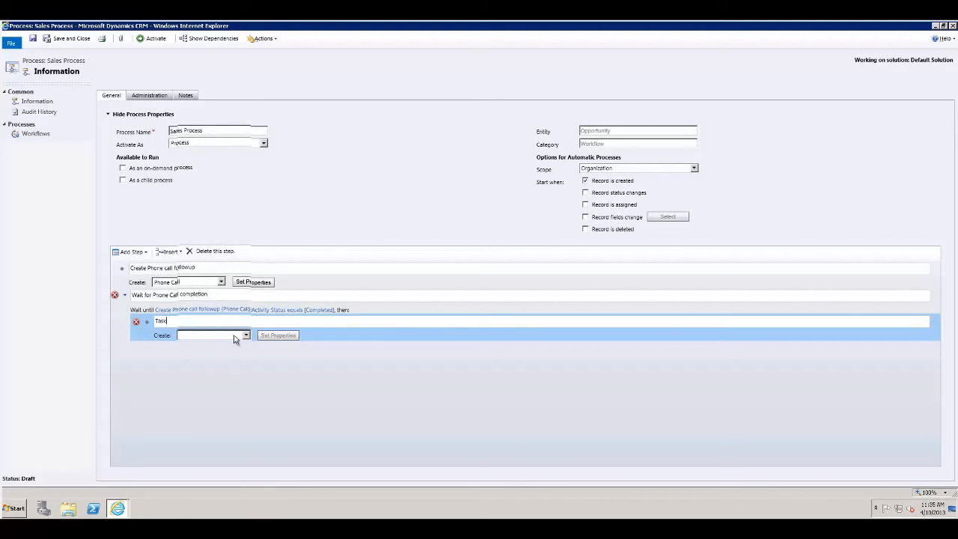
click(225, 319)
Step: Open the new task's properties and set its Subject to "30 day followup"
click(278, 336)
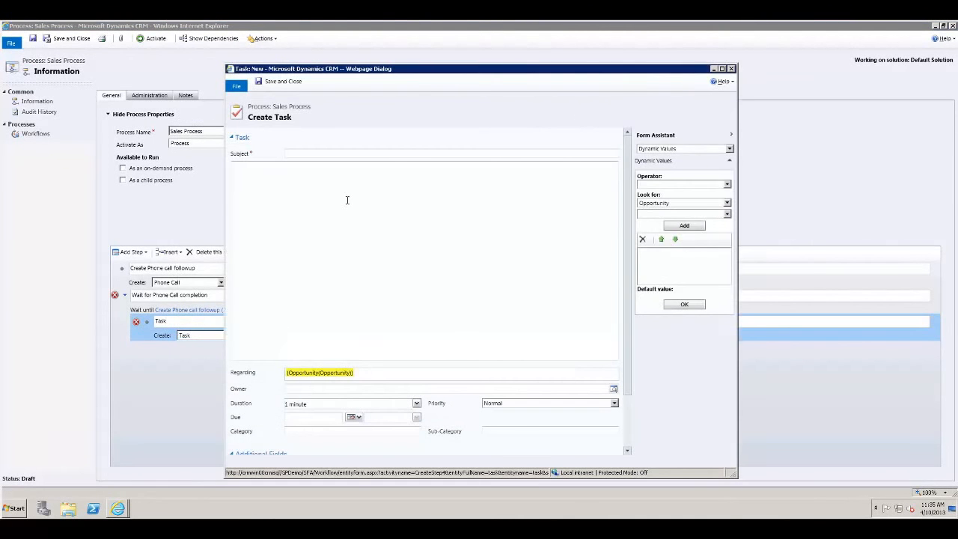
click(310, 154)
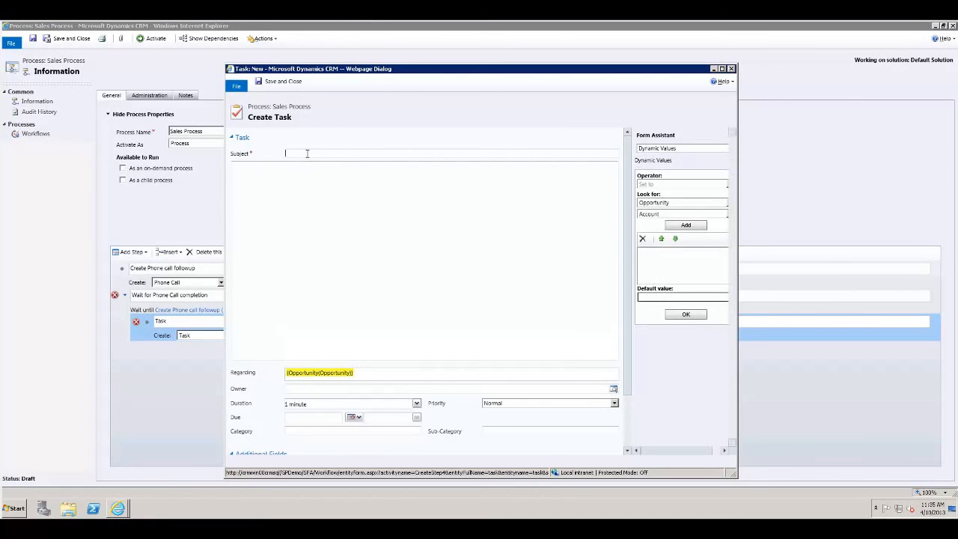
text(30 d)
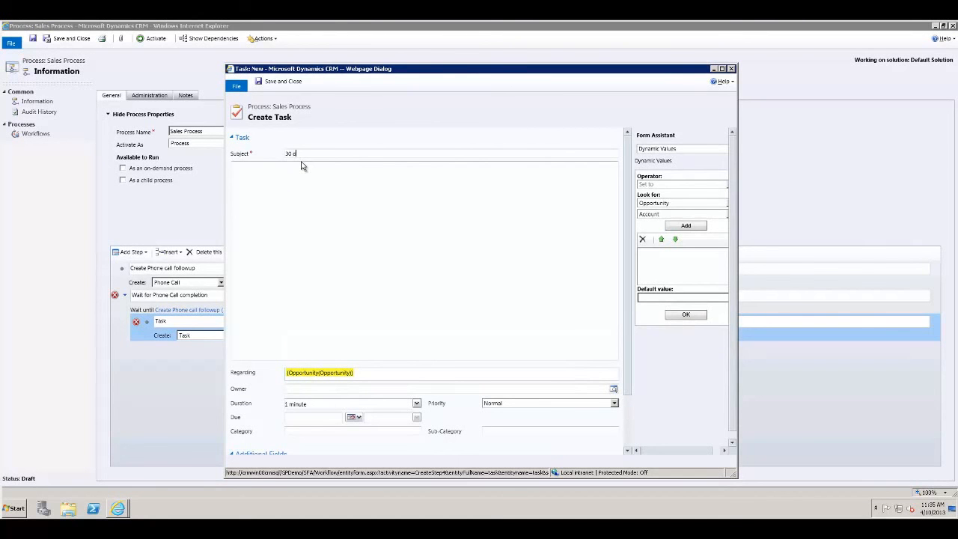
text(ay followup)
Step: Set the task's Due date to 1 month after the Actual End of Create Phone call followup, then save and close the task
click(311, 418)
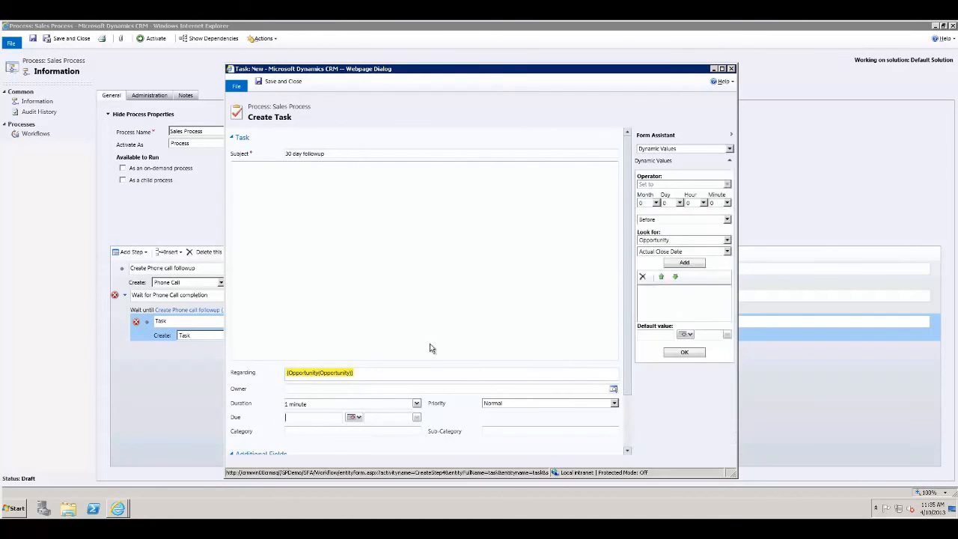
click(656, 203)
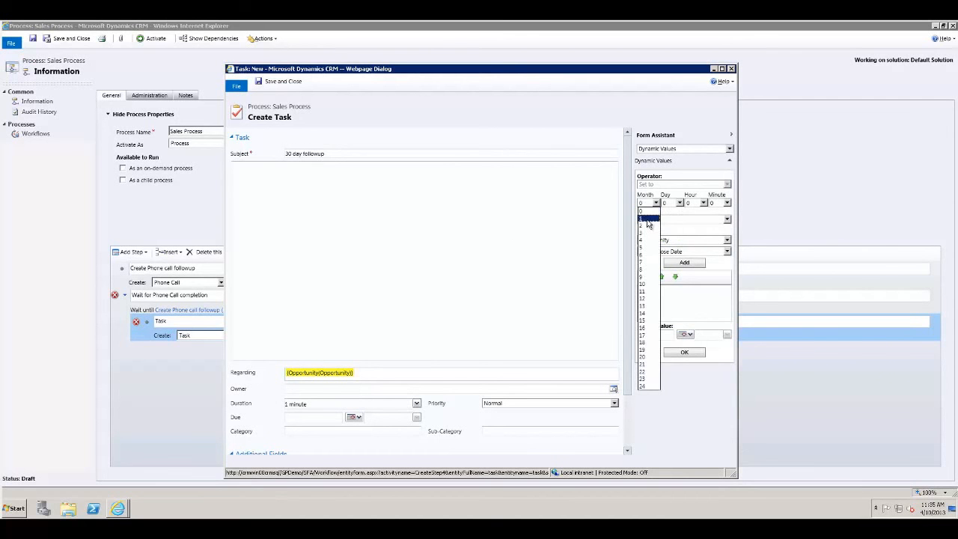
click(648, 222)
click(669, 220)
click(668, 239)
click(672, 253)
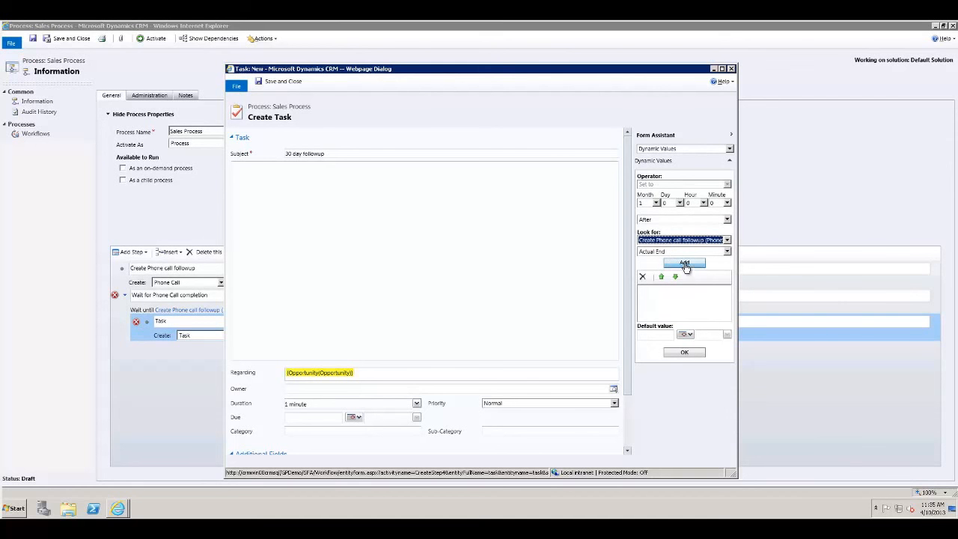
click(682, 263)
click(681, 353)
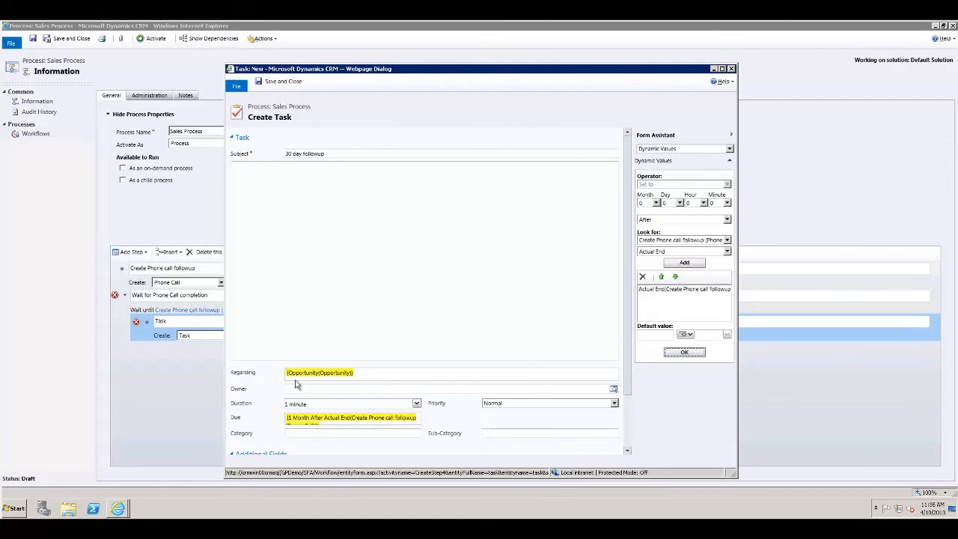
click(283, 81)
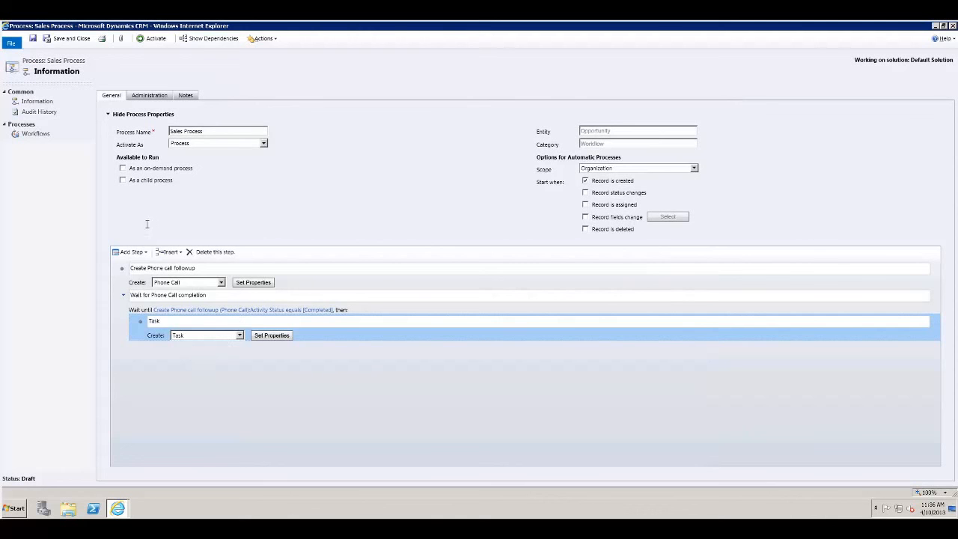
Step: Add a Check Condition below the Task step, inside the wait condition
click(131, 251)
click(152, 278)
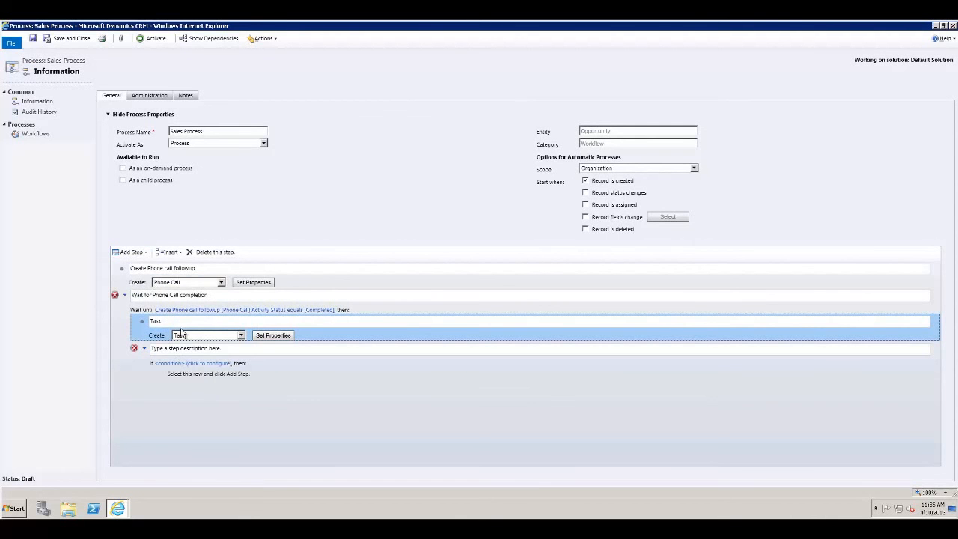
click(193, 349)
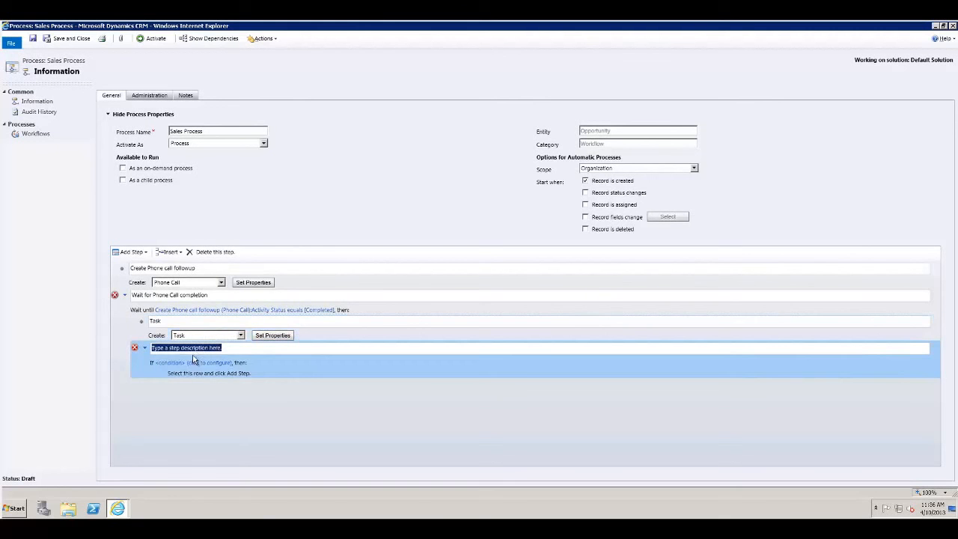
Step: Define and save the check condition as Opportunity Est. Revenue (Base) Is Less Than or Equal To 100,000
click(197, 364)
click(282, 168)
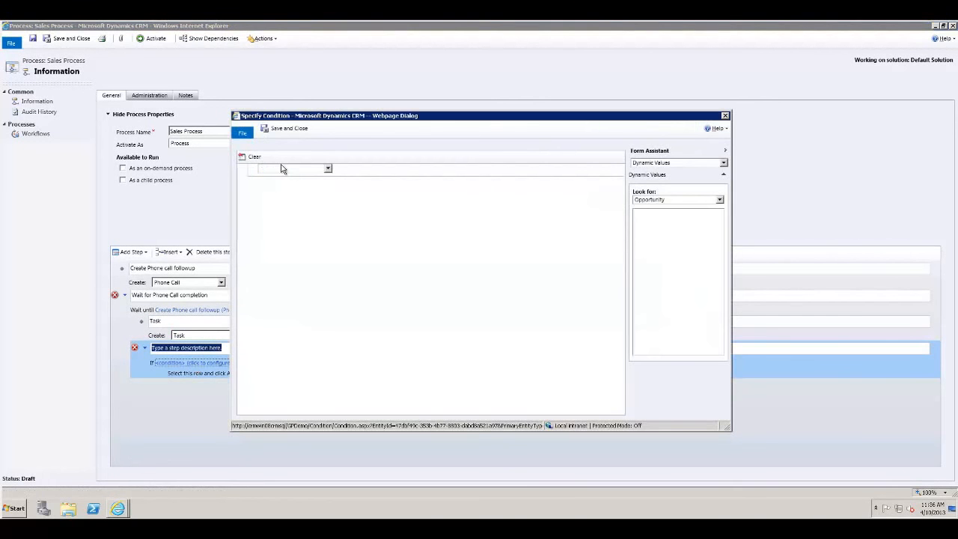
click(282, 169)
click(320, 187)
click(348, 173)
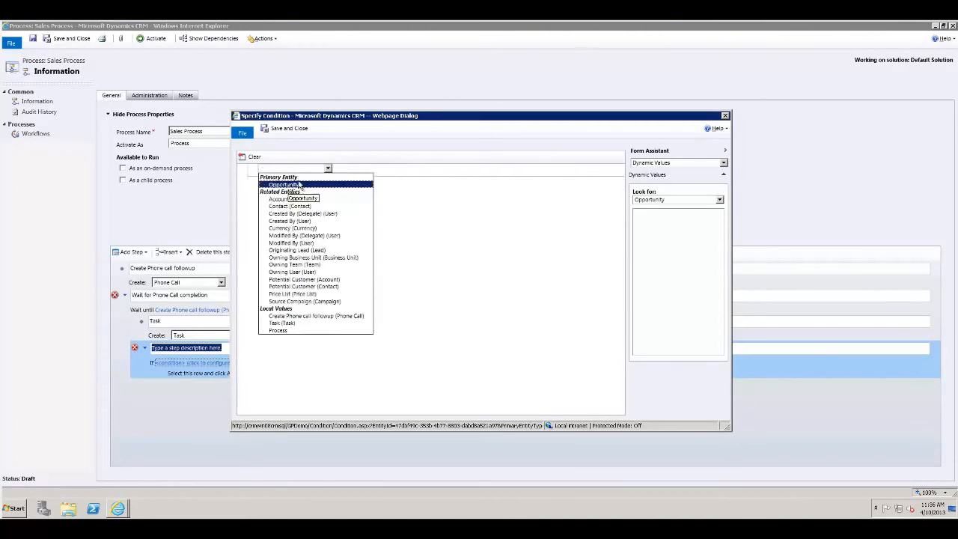
click(300, 185)
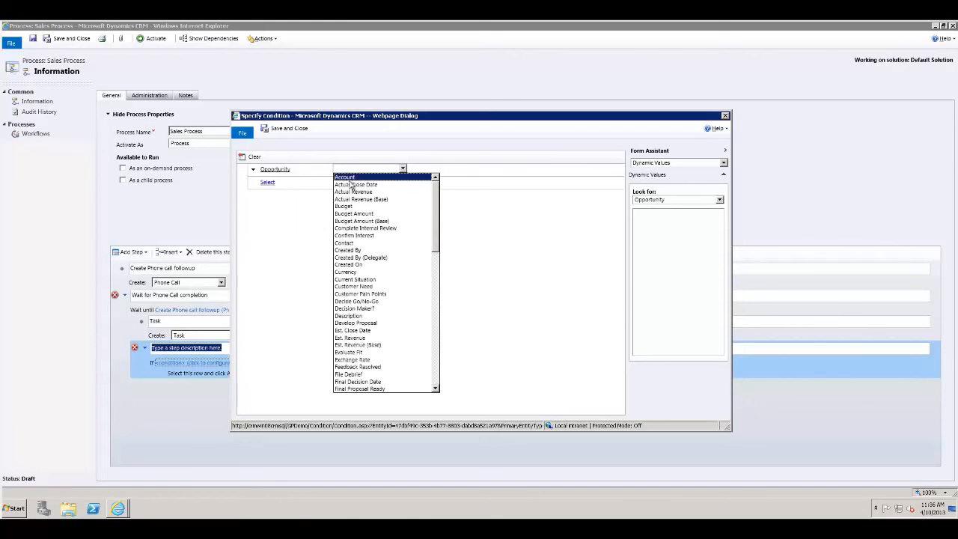
click(358, 344)
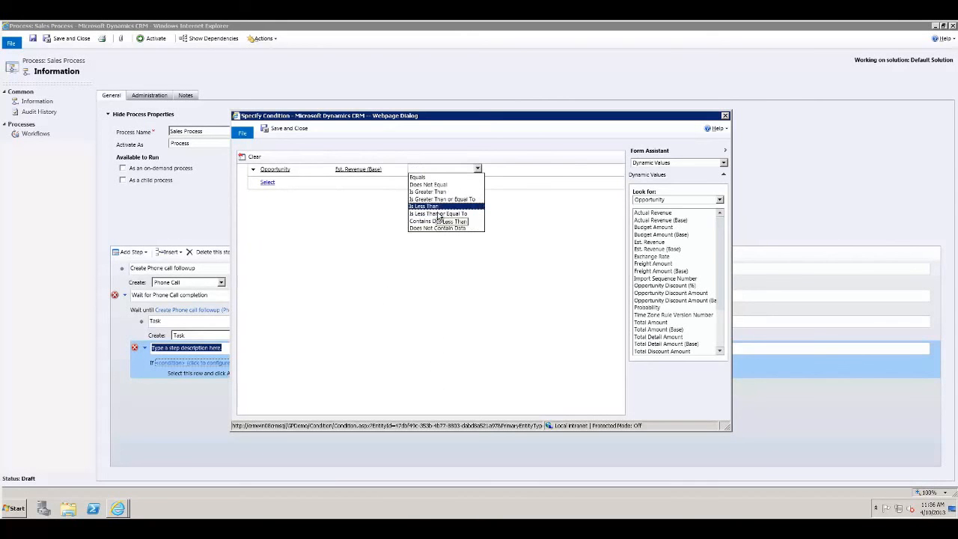
click(438, 213)
click(503, 170)
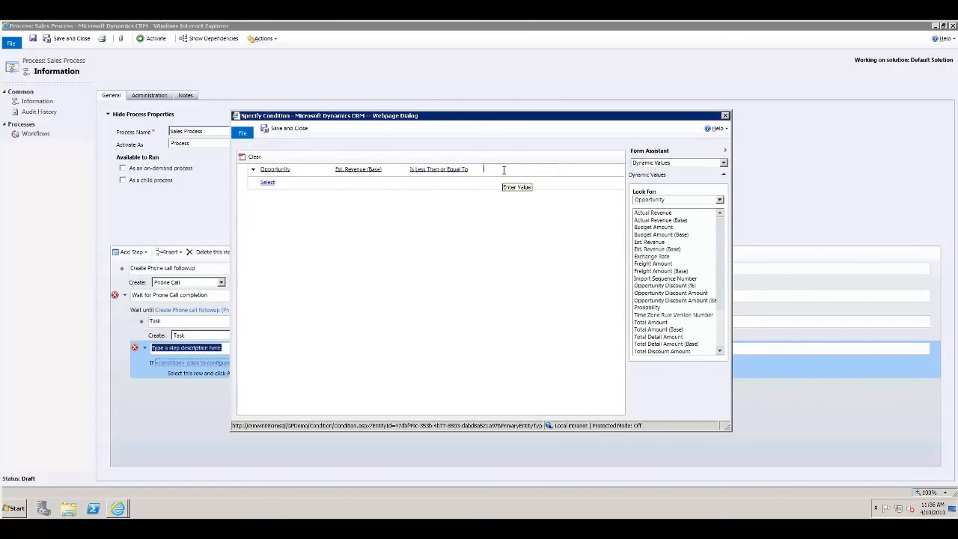
text(100,000)
click(287, 128)
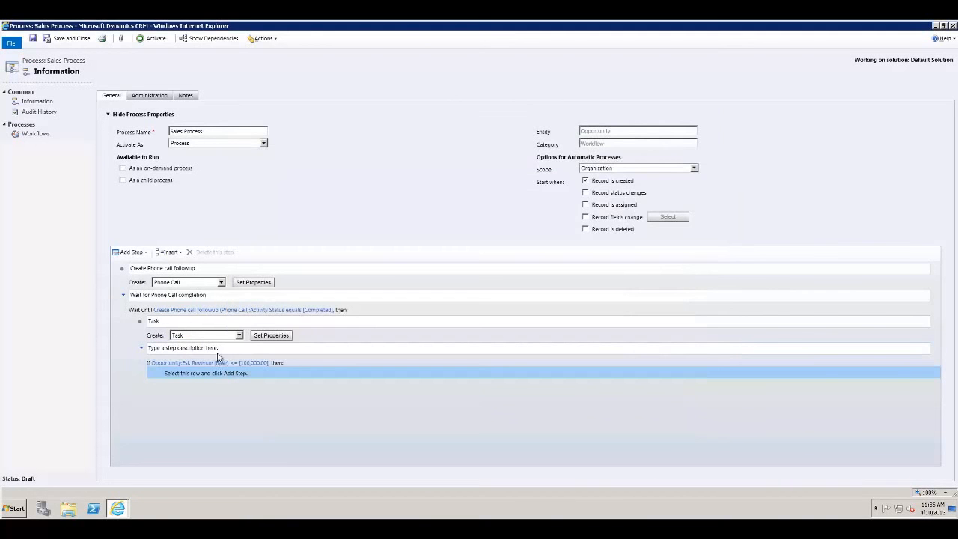
Step: Add an Assign Record step under the revenue condition, assign the opportunity to the third listed user, and describe it with "Assign to" and that user's first name
click(127, 252)
click(154, 357)
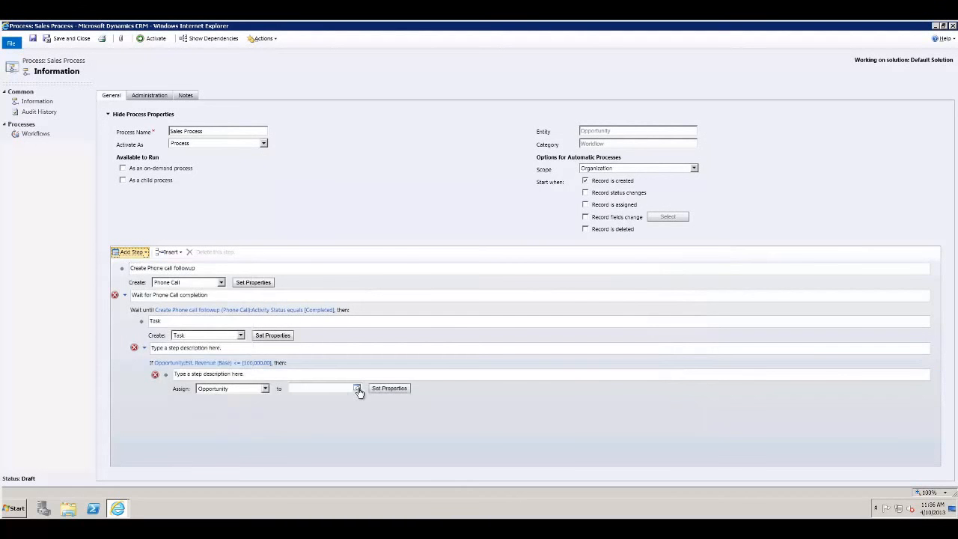
click(355, 389)
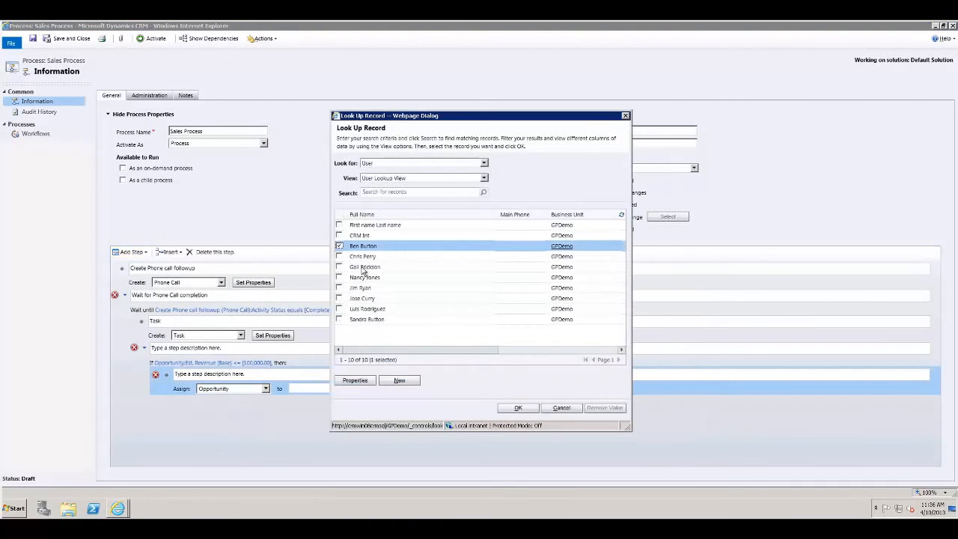
click(517, 408)
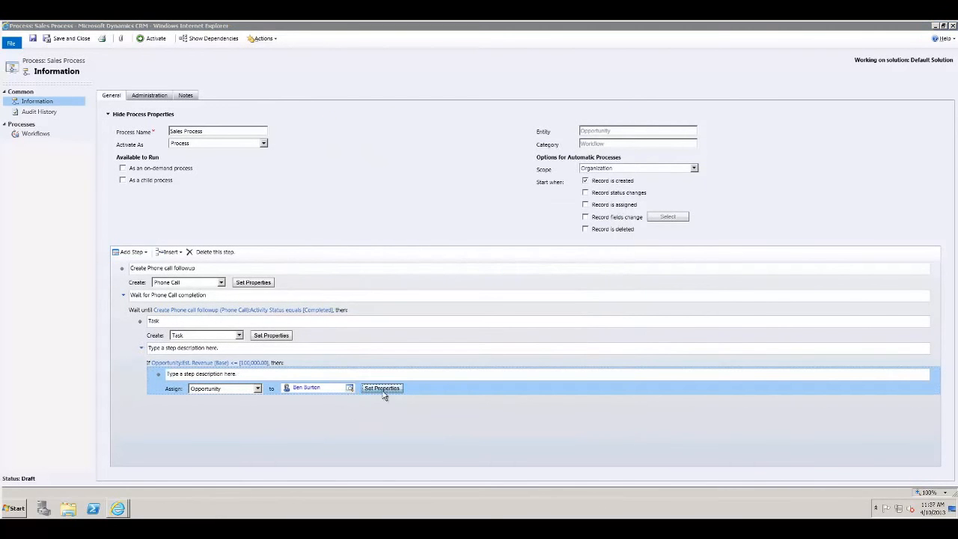
click(395, 390)
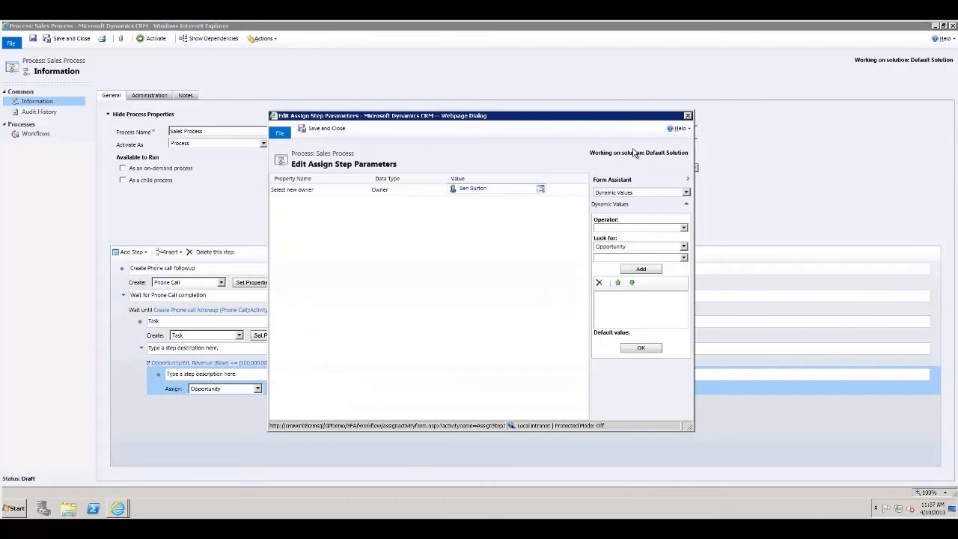
click(688, 116)
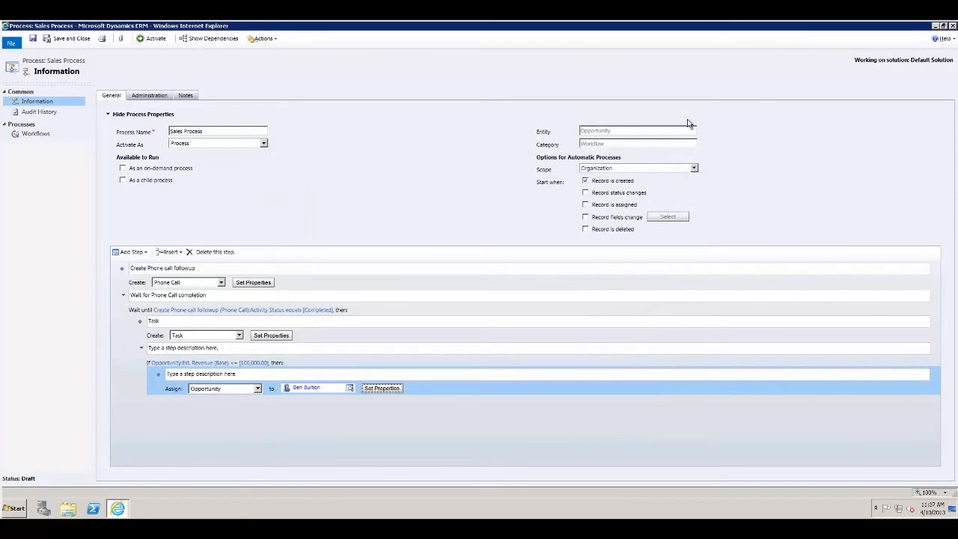
click(209, 376)
text(Assign to Ben)
Step: Add a Conditional Branch to the Est. Revenue check condition
click(135, 251)
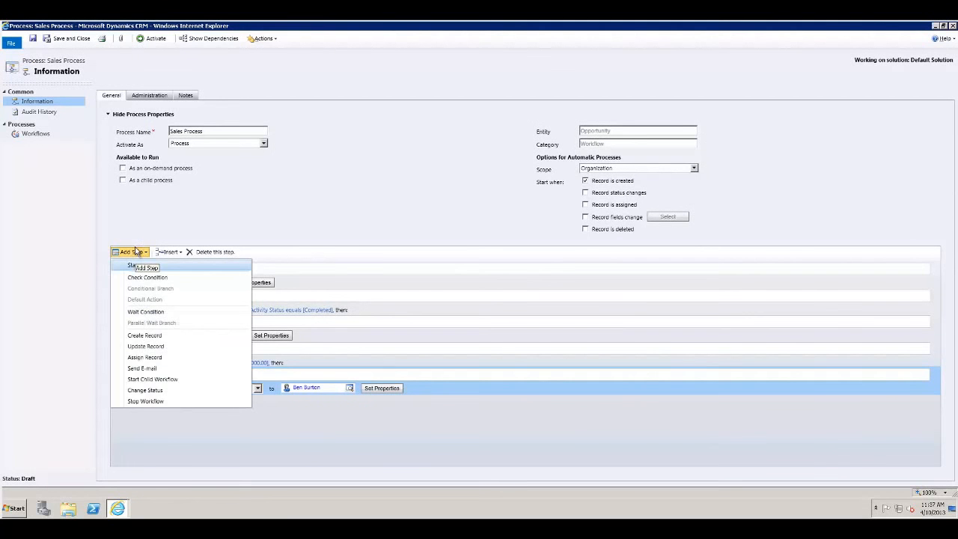
click(137, 251)
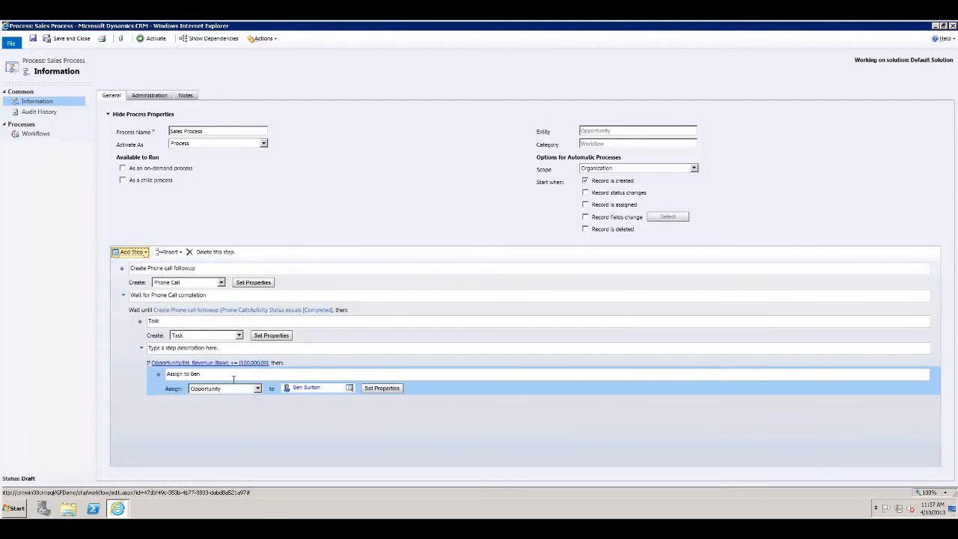
click(149, 365)
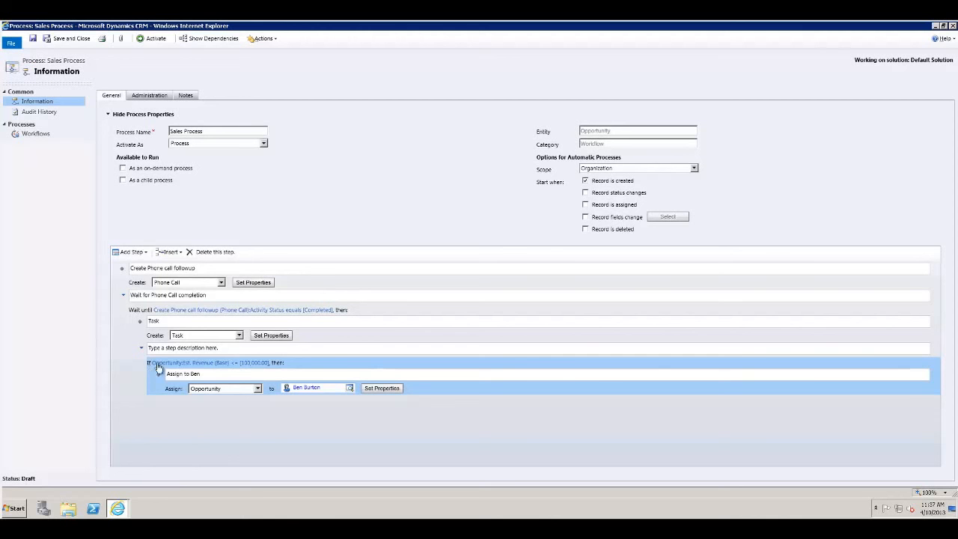
click(136, 253)
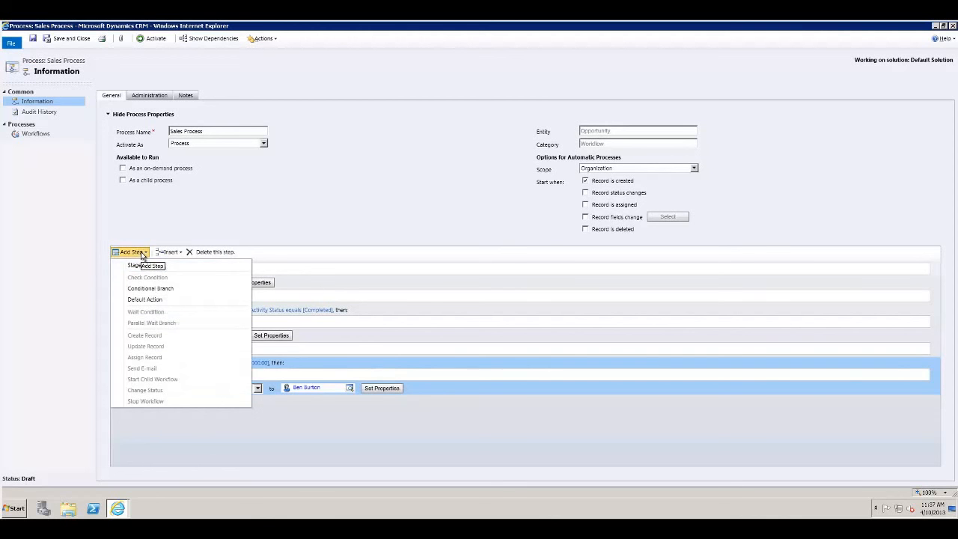
click(147, 291)
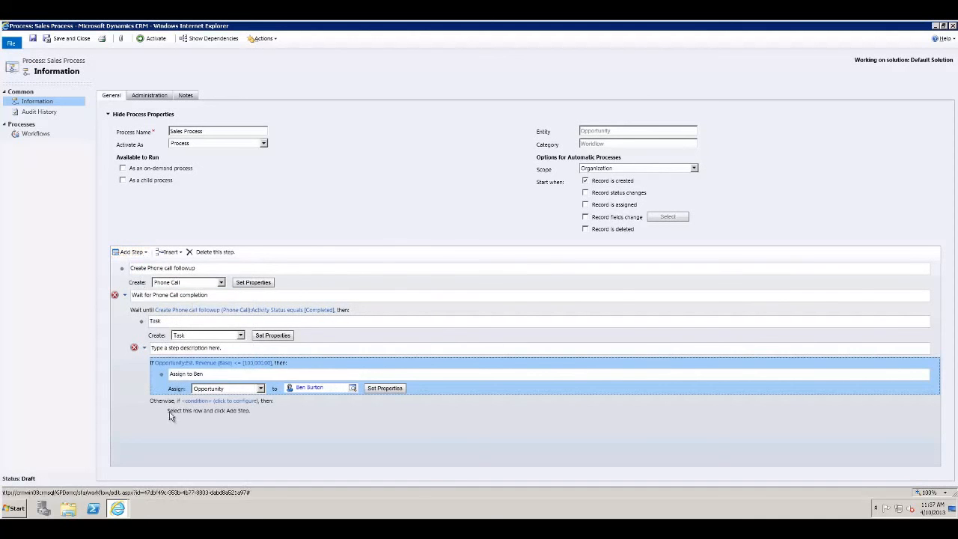
Step: Define and save the otherwise-if condition as Opportunity Est. Revenue (Base) Is Greater Than or Equal To 100,001
click(168, 408)
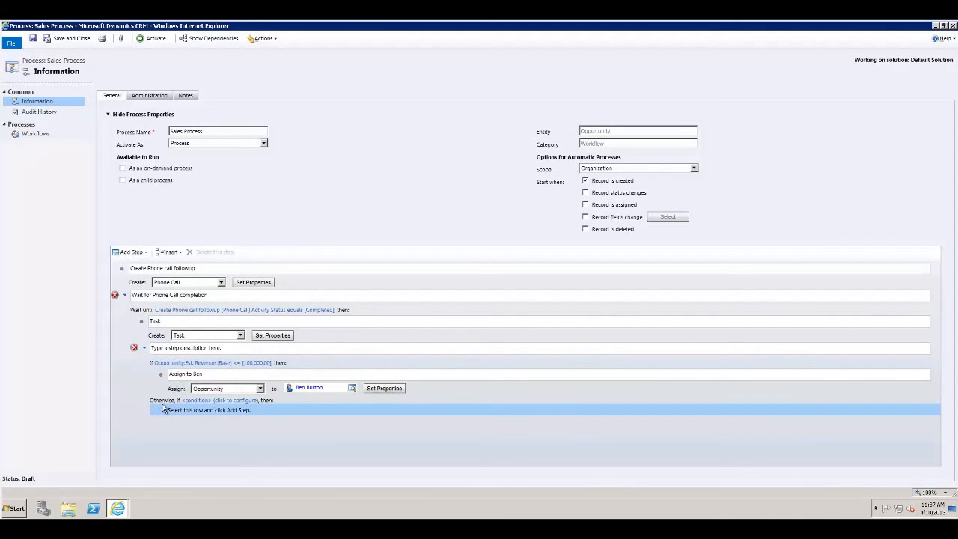
click(211, 402)
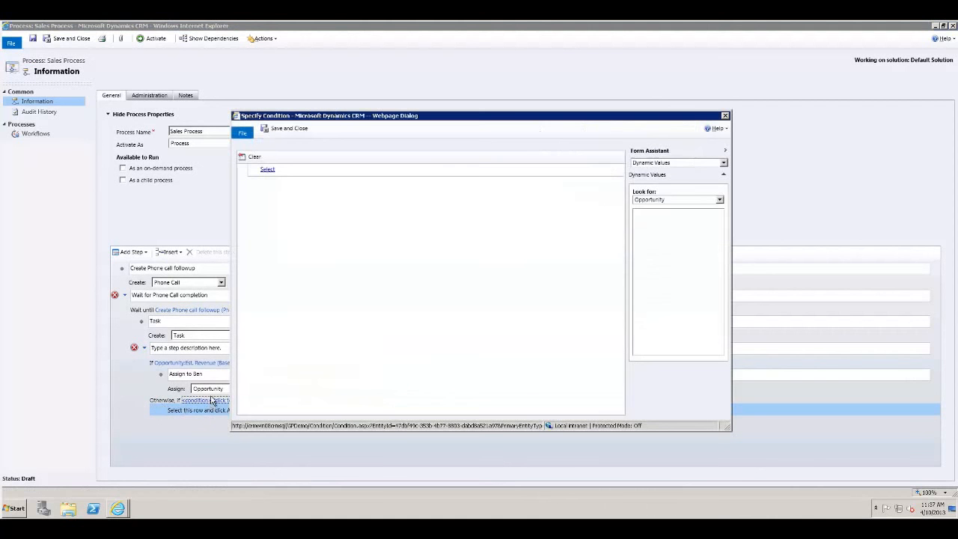
click(302, 167)
click(299, 171)
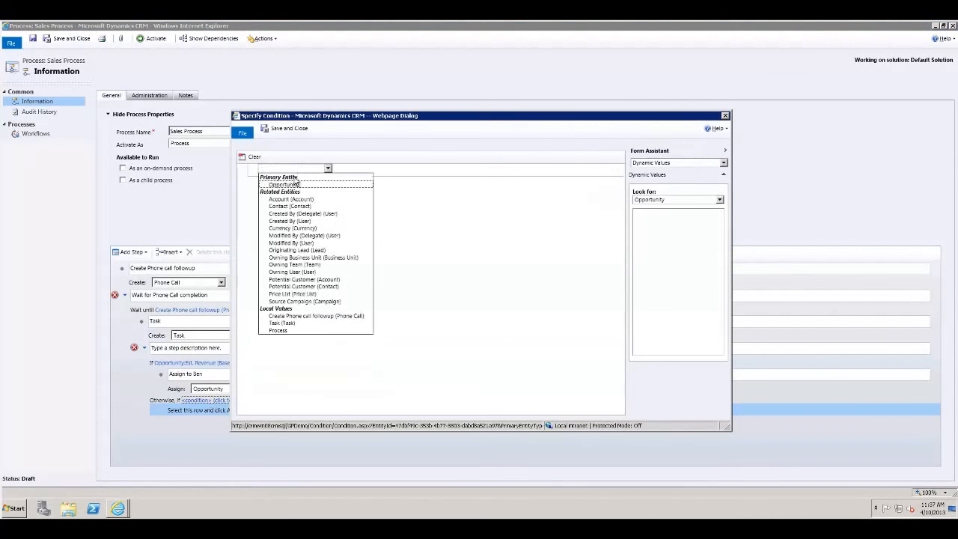
click(300, 184)
click(359, 170)
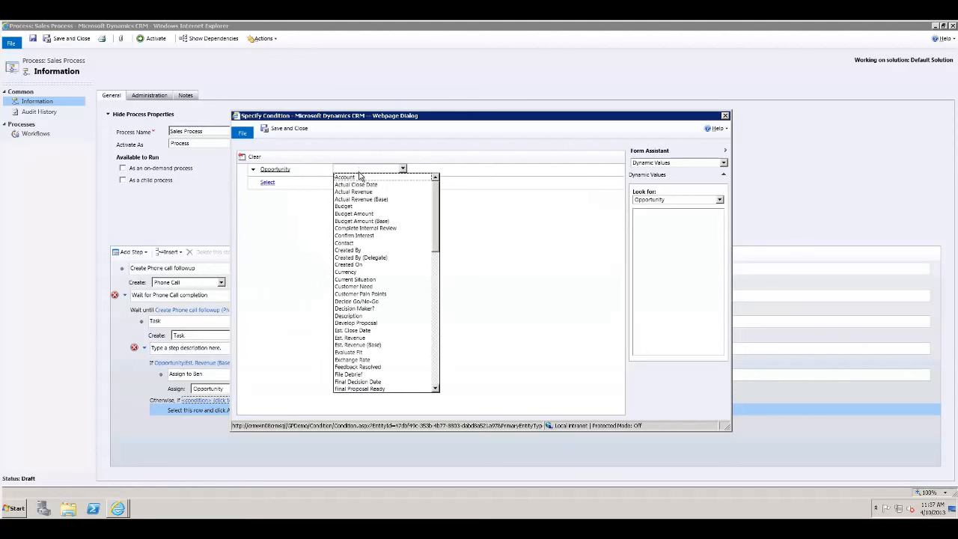
click(357, 344)
click(441, 170)
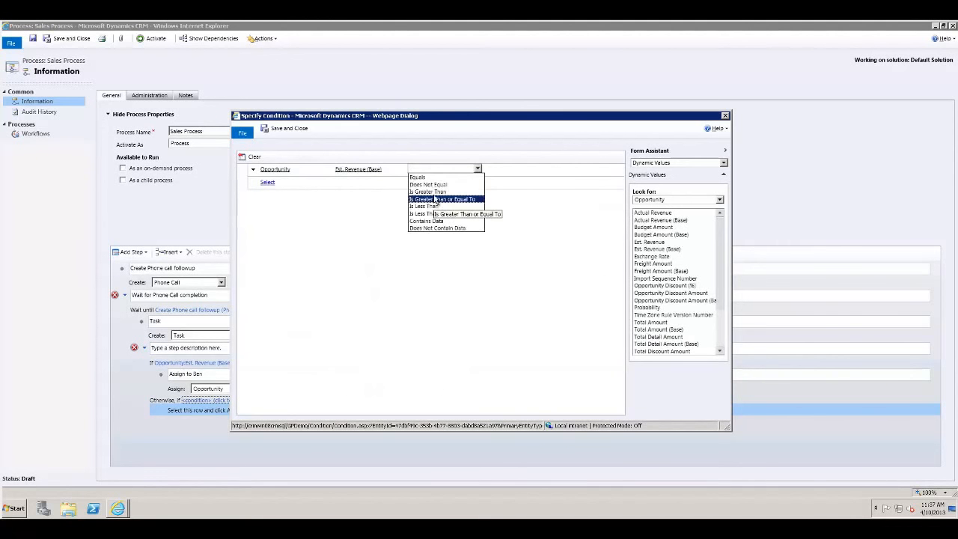
click(440, 199)
click(505, 172)
text(100,001)
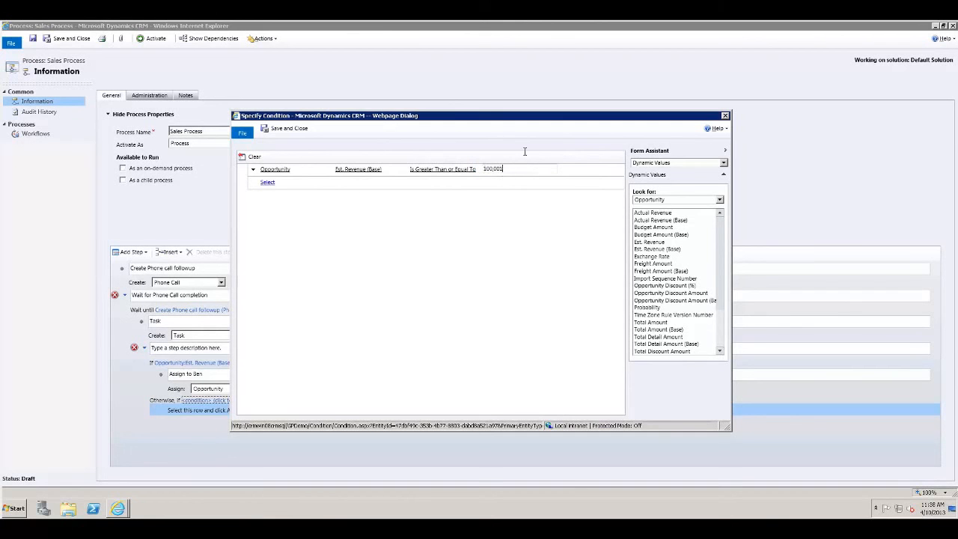
click(289, 132)
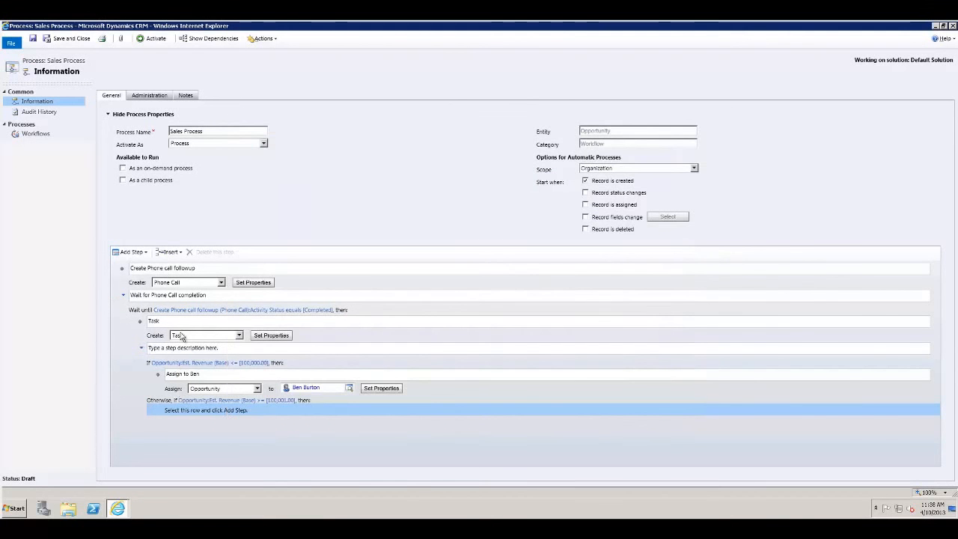
Step: Add an Assign Record step under the otherwise-if branch and assign the opportunity to the fourth listed user
click(139, 253)
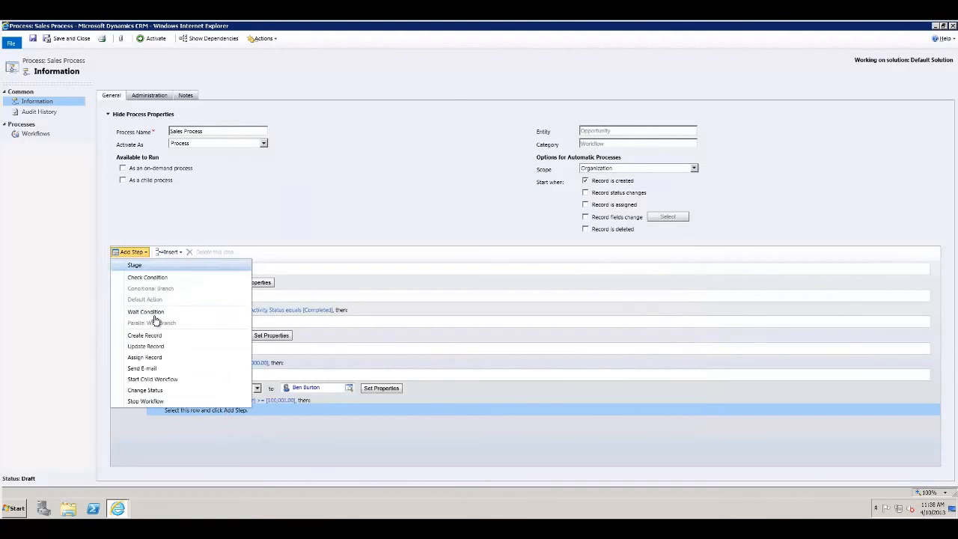
click(145, 358)
click(356, 424)
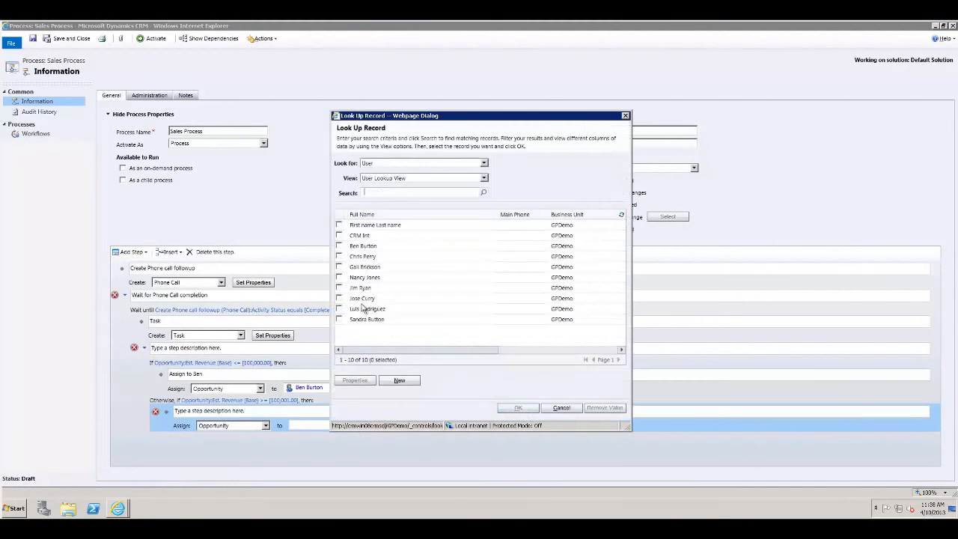
click(518, 409)
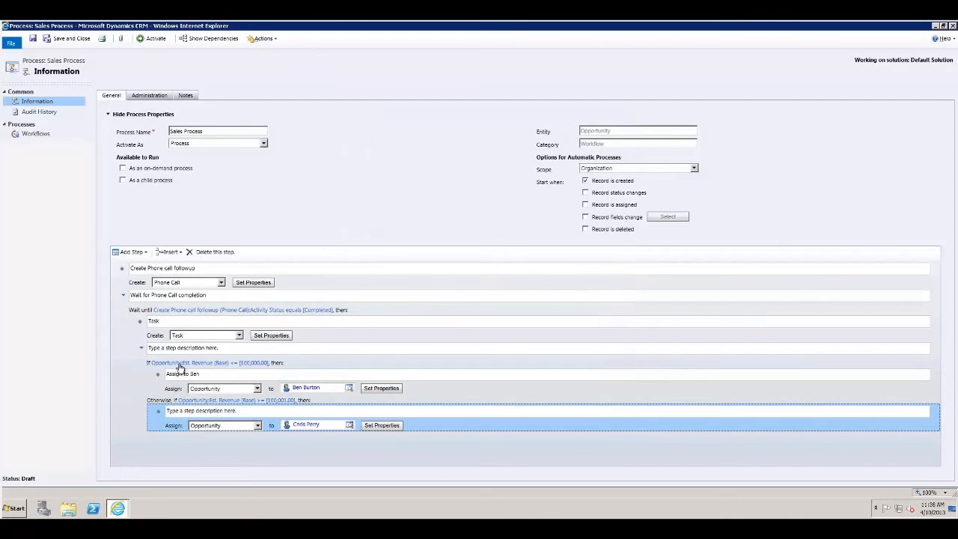
click(156, 404)
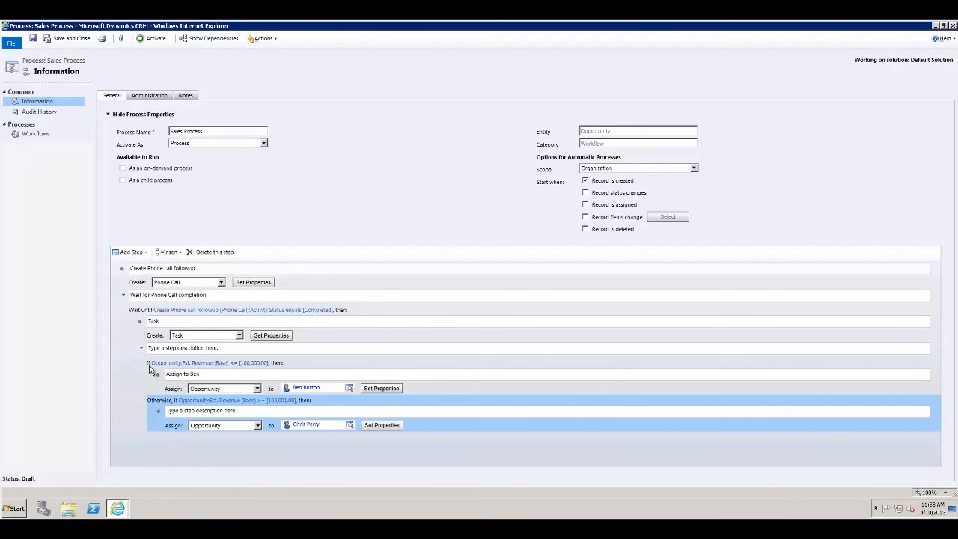
click(179, 392)
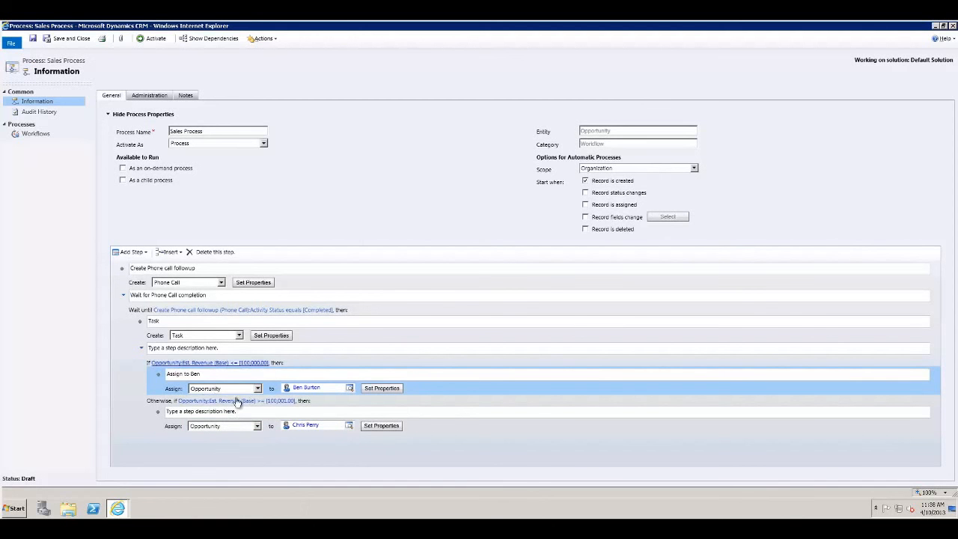
Step: Add a Default Action to the Est. Revenue check condition, following the otherwise-if branch
click(149, 361)
click(150, 408)
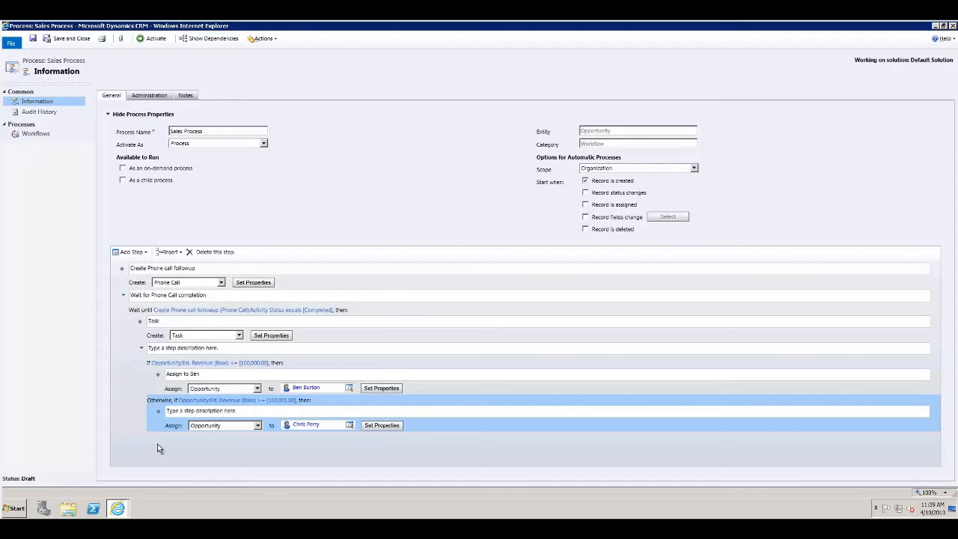
click(143, 253)
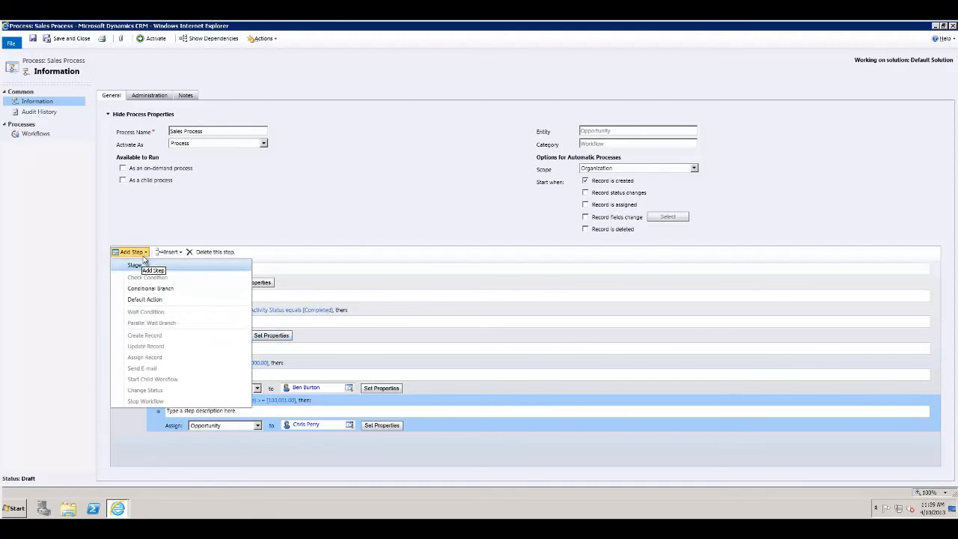
click(141, 302)
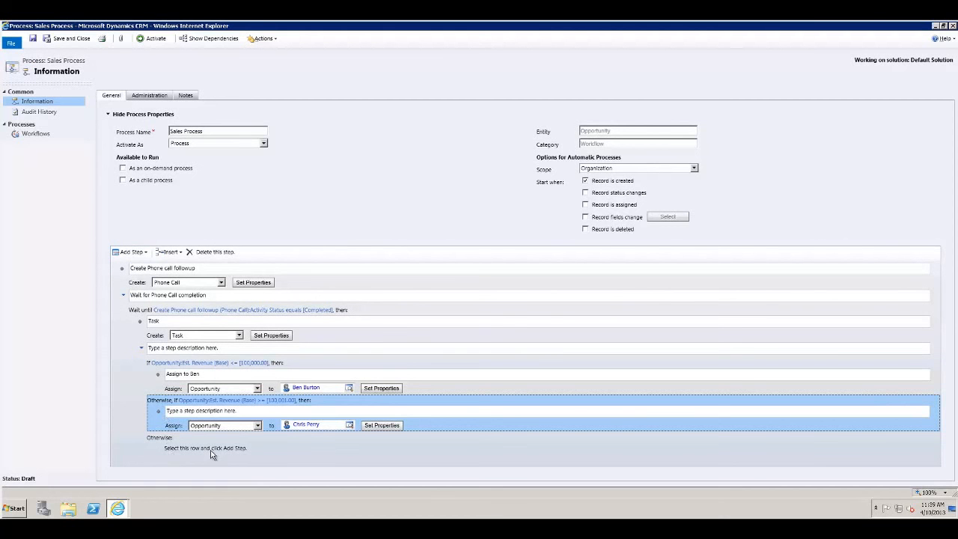
Step: Add an Assign Record step under the Otherwise branch and assign the opportunity to the sixth listed user
click(206, 449)
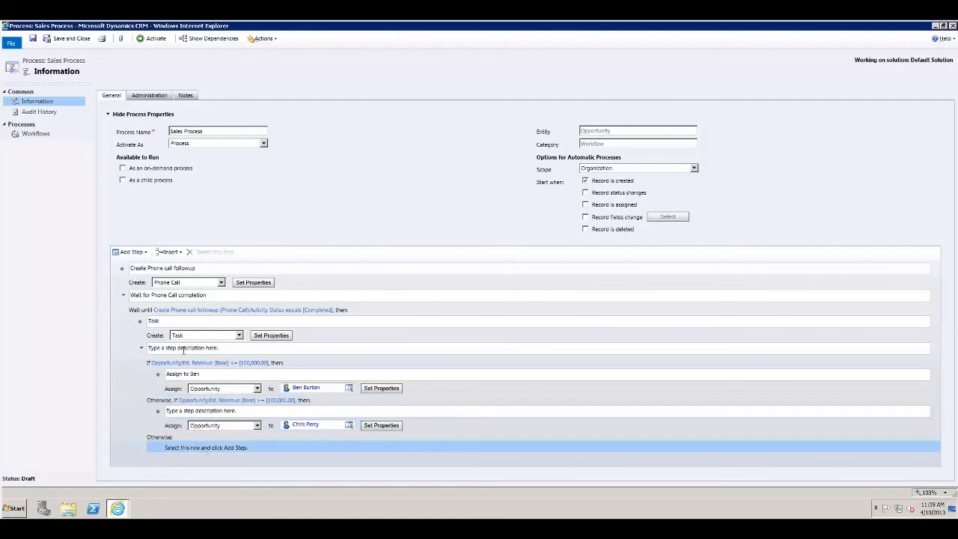
click(133, 252)
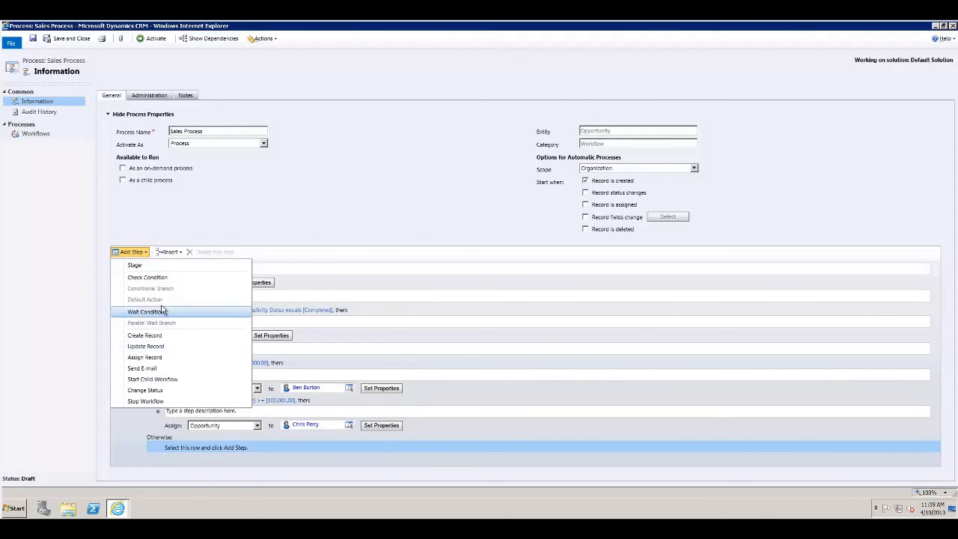
click(144, 357)
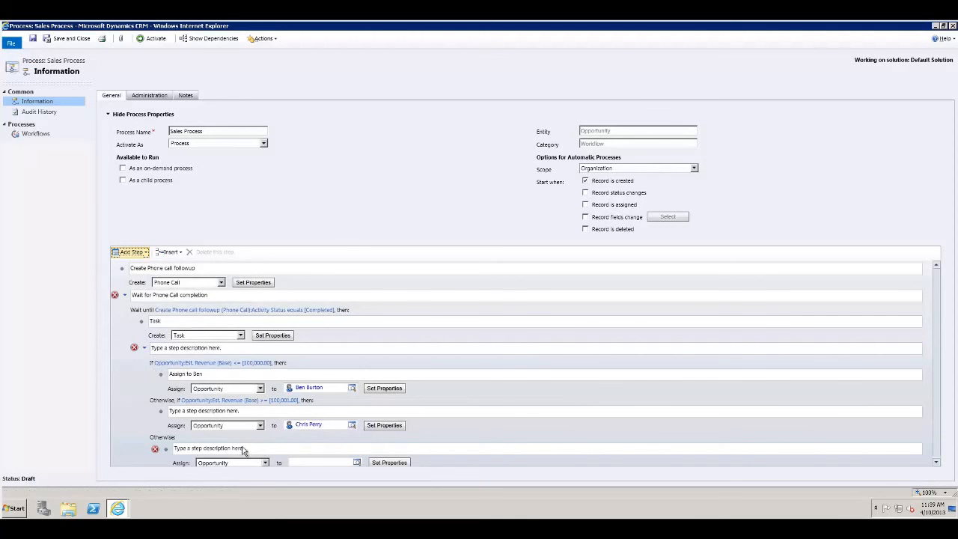
click(357, 462)
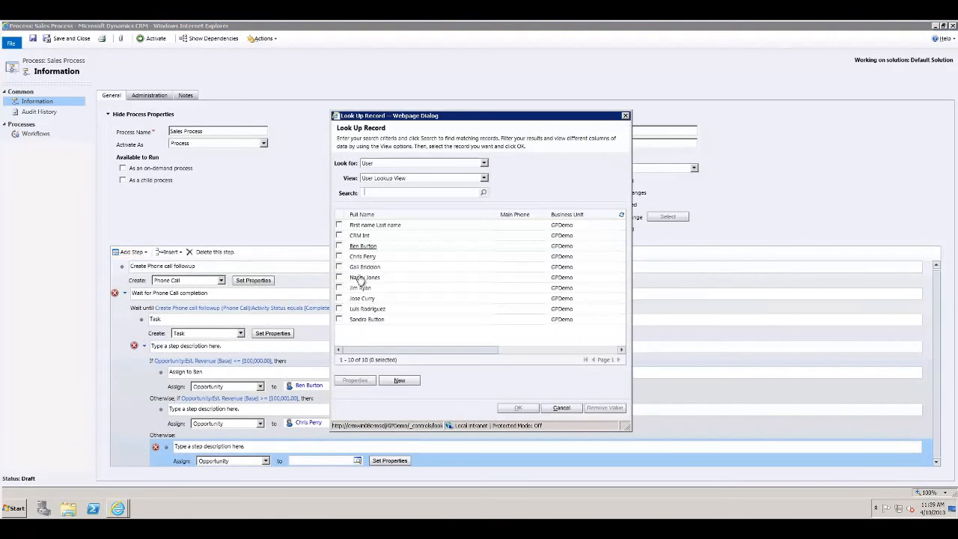
click(339, 277)
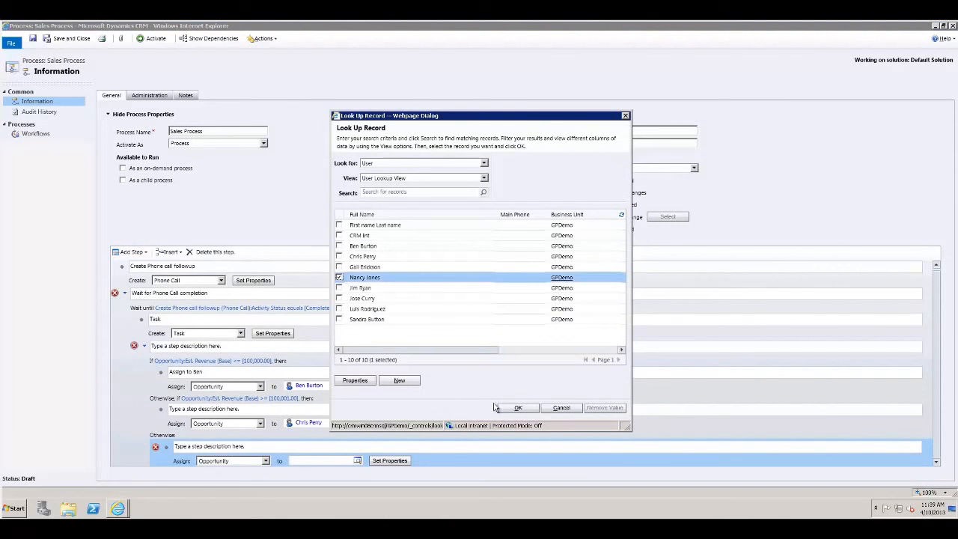
click(518, 408)
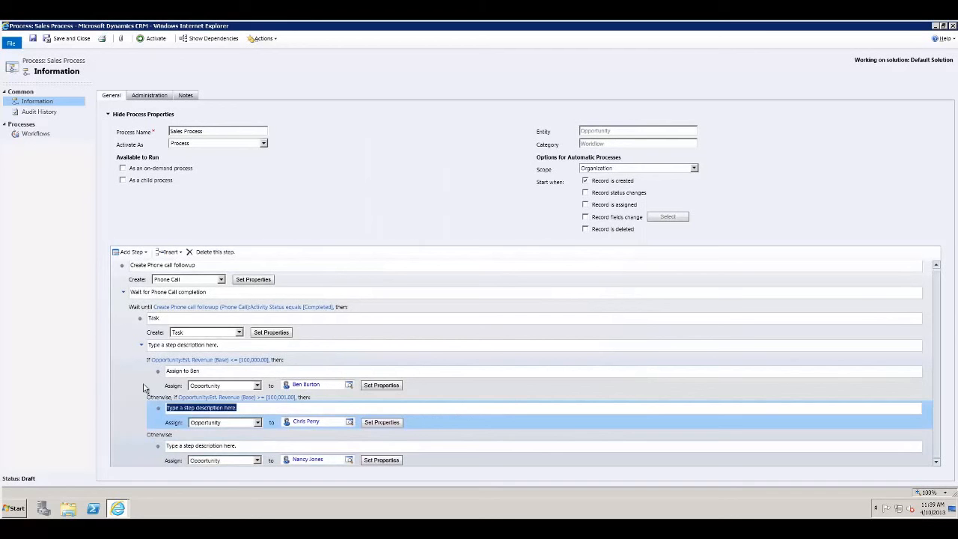
click(208, 445)
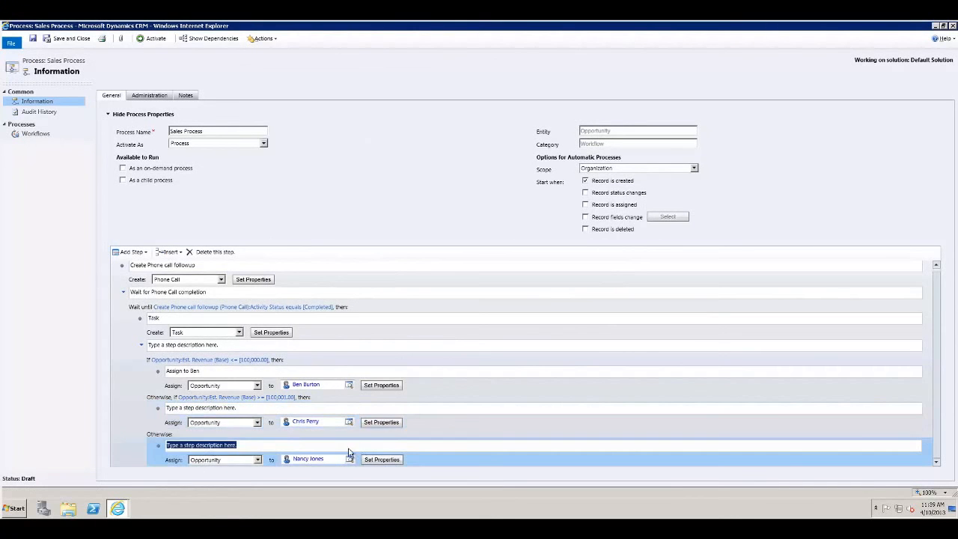
click(137, 389)
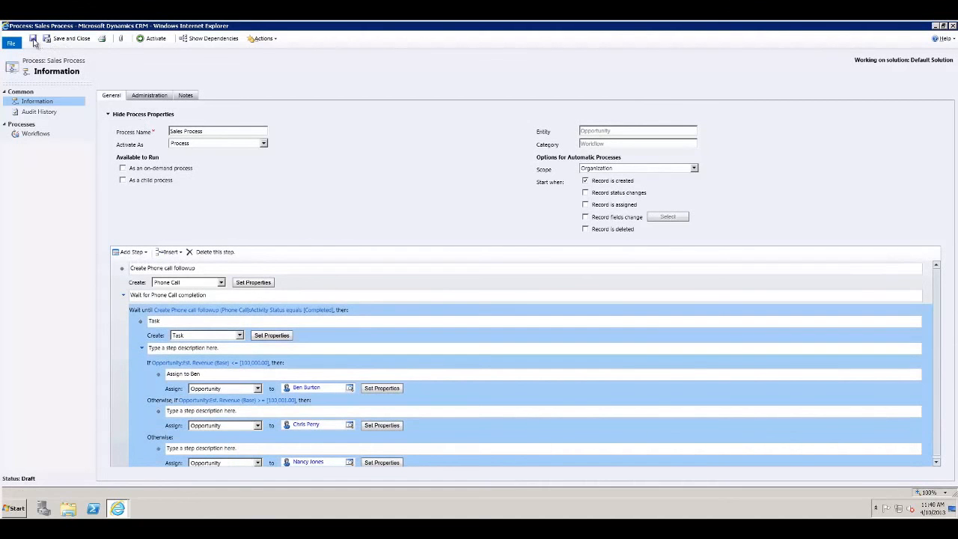
Step: Activate the Sales Process workflow and close its window
click(154, 39)
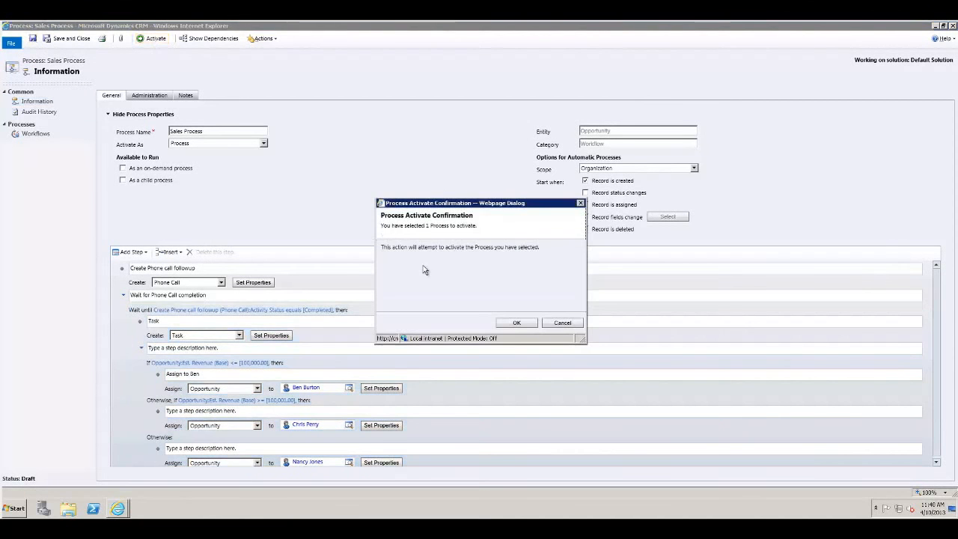
click(516, 324)
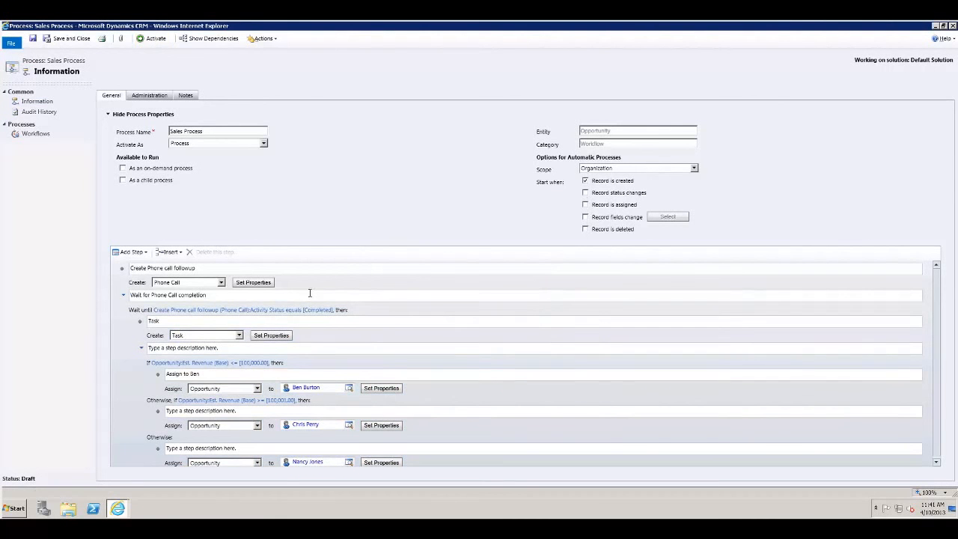
click(951, 26)
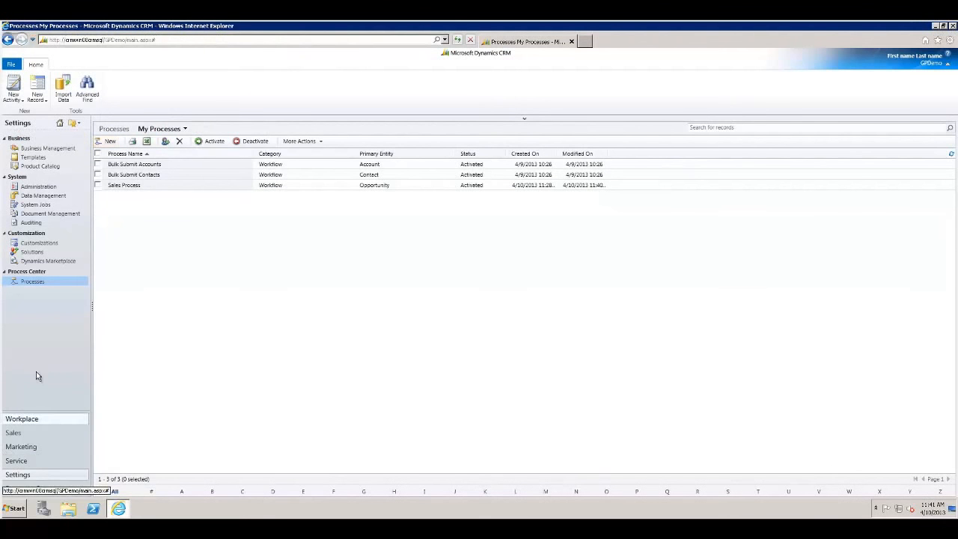
Step: Create and save a sales opportunity with topic Demo, potential customer Aaron Fitz Electrical and a user-provided estimated revenue of $1,000
click(35, 431)
click(37, 145)
click(14, 88)
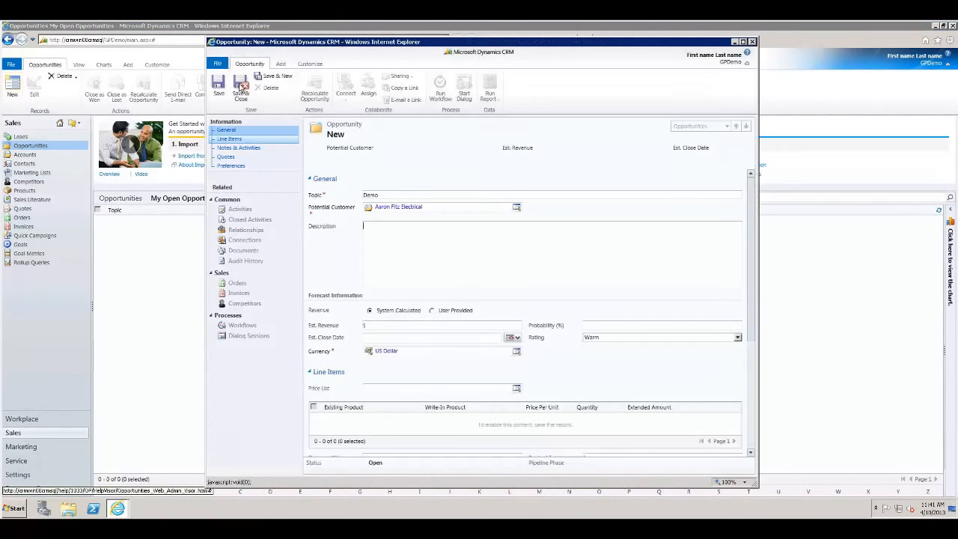
click(241, 87)
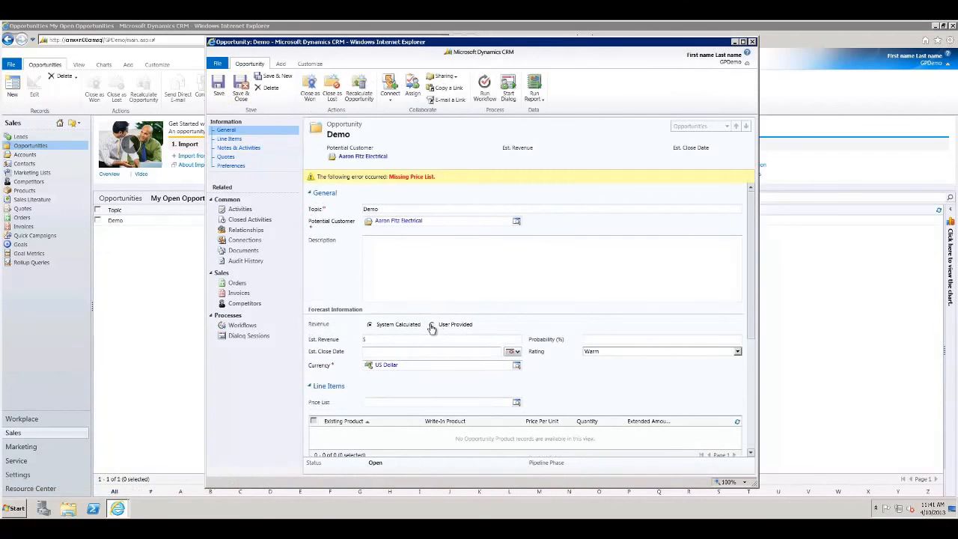
text(1000)
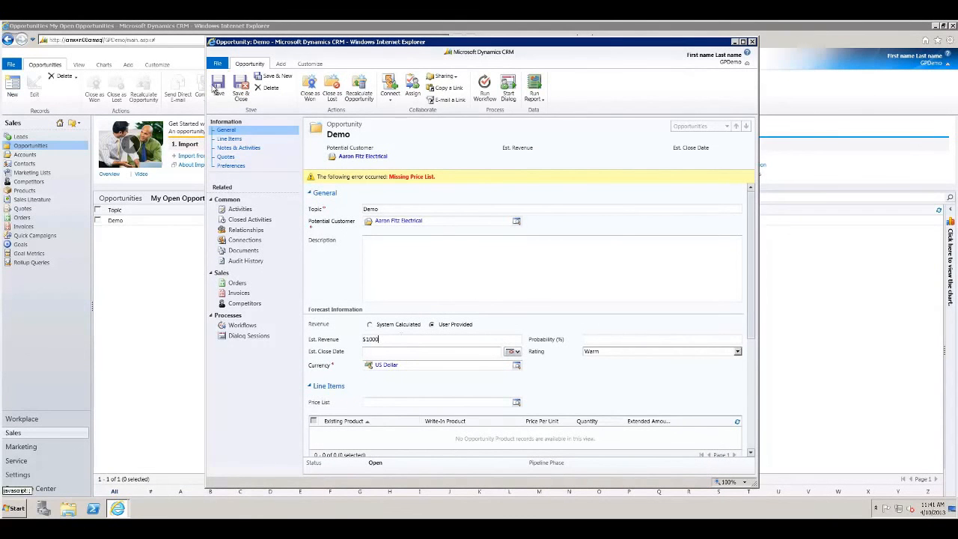
click(219, 88)
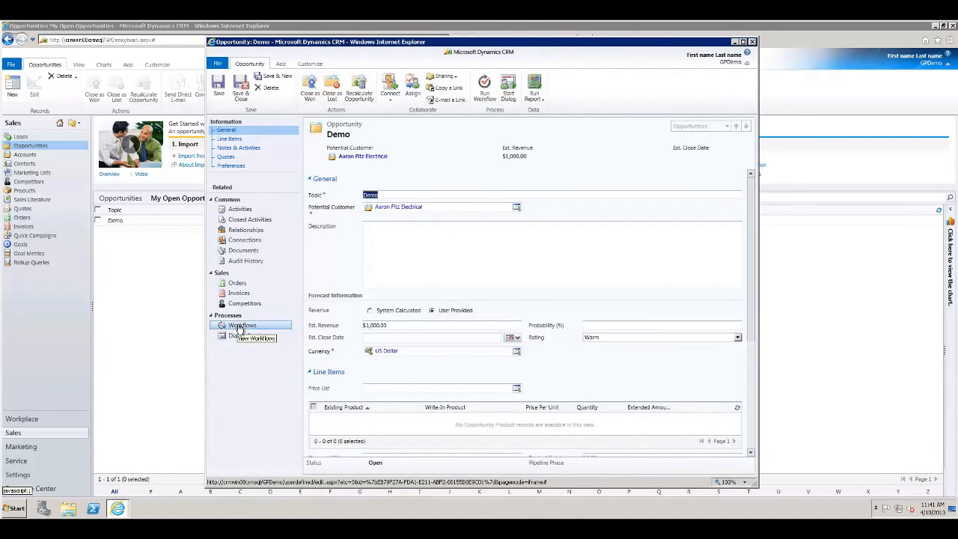
Step: Refresh the Demo opportunity's workflow list and open its Sales Process system job
click(241, 326)
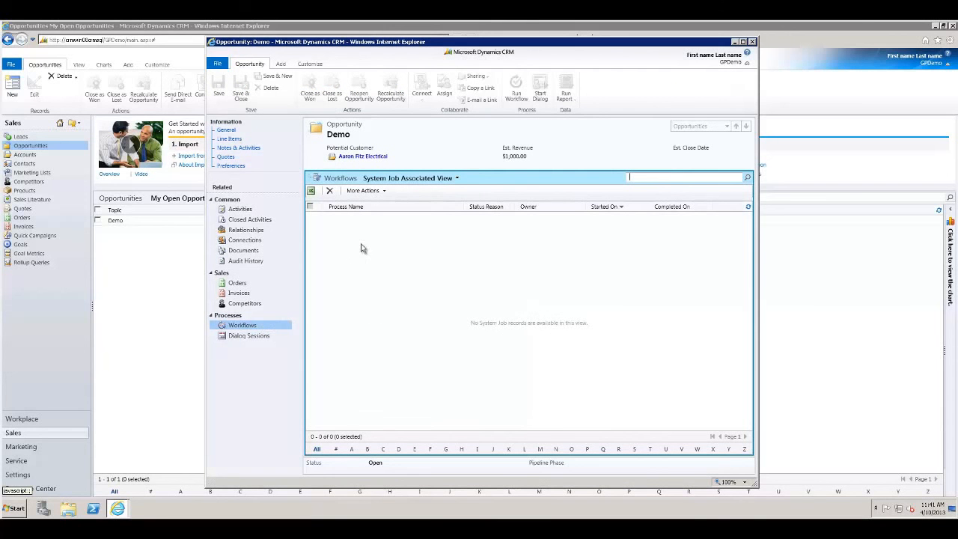
click(748, 209)
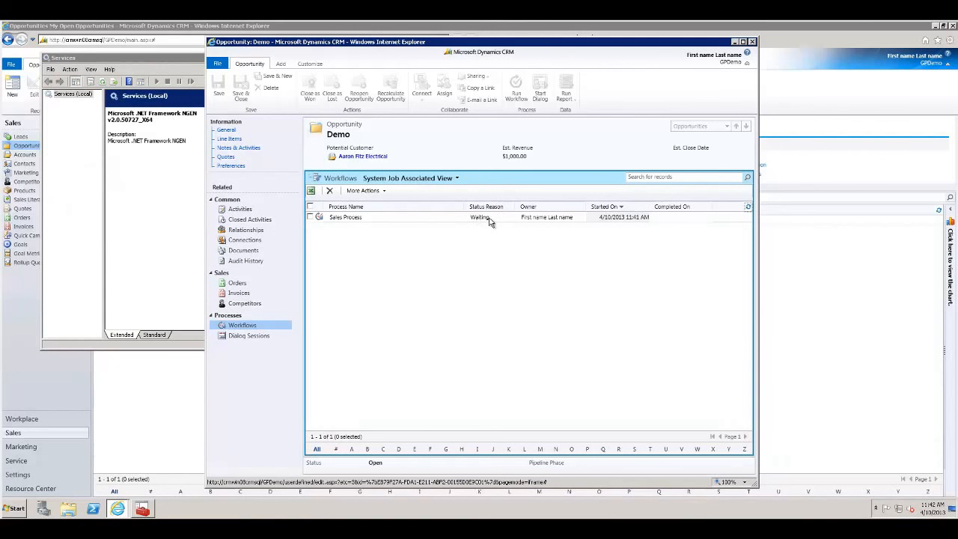
click(378, 220)
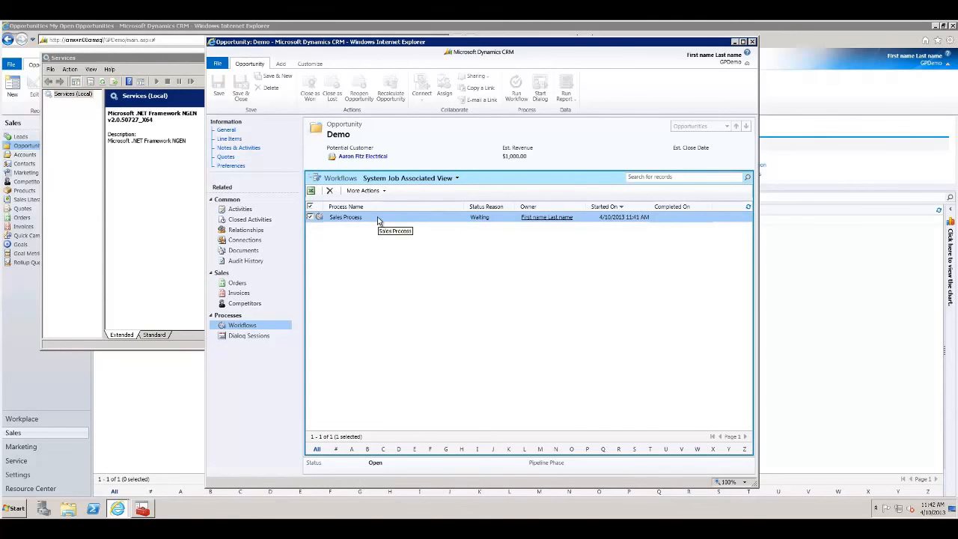
double_click(378, 220)
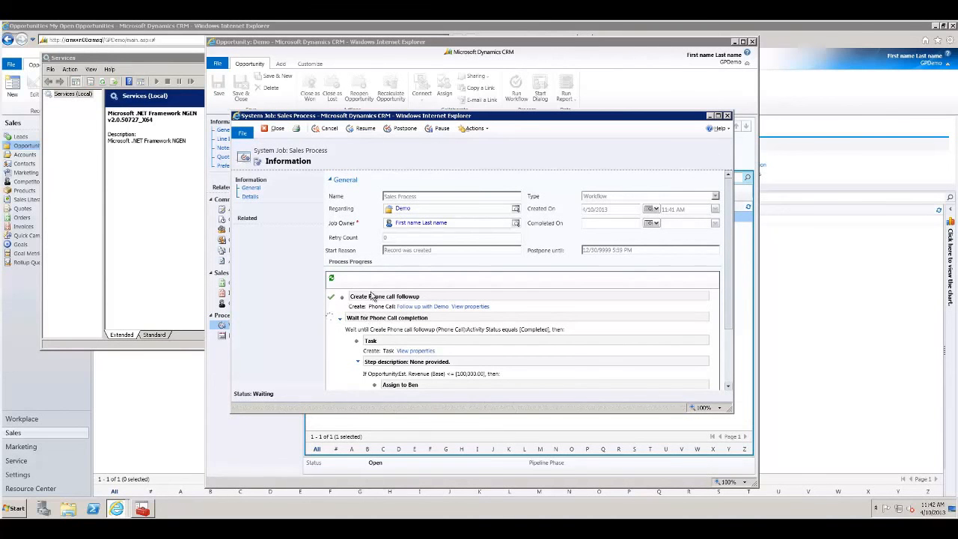
Step: Open the "Follow up with Demo" phone call, set its recipient to My Company and mark it complete
click(426, 308)
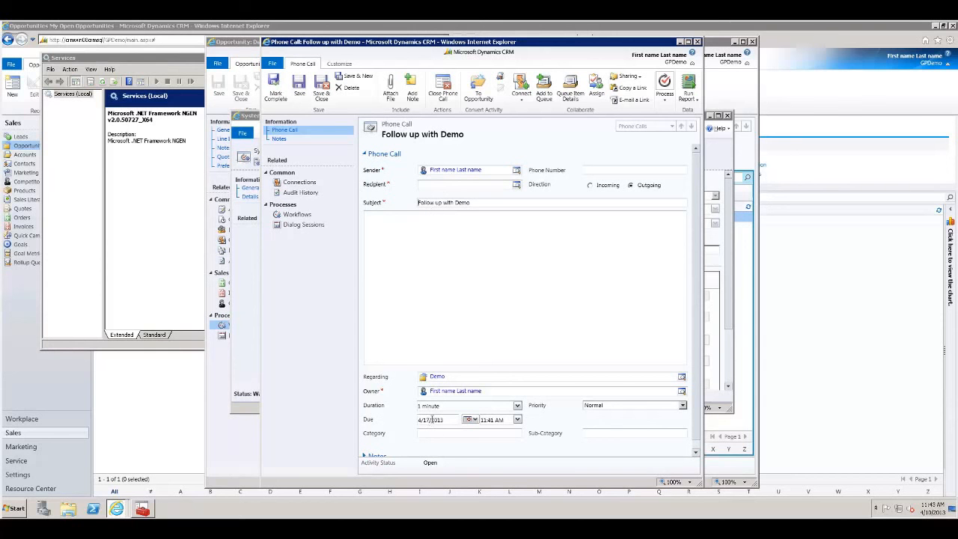
click(517, 185)
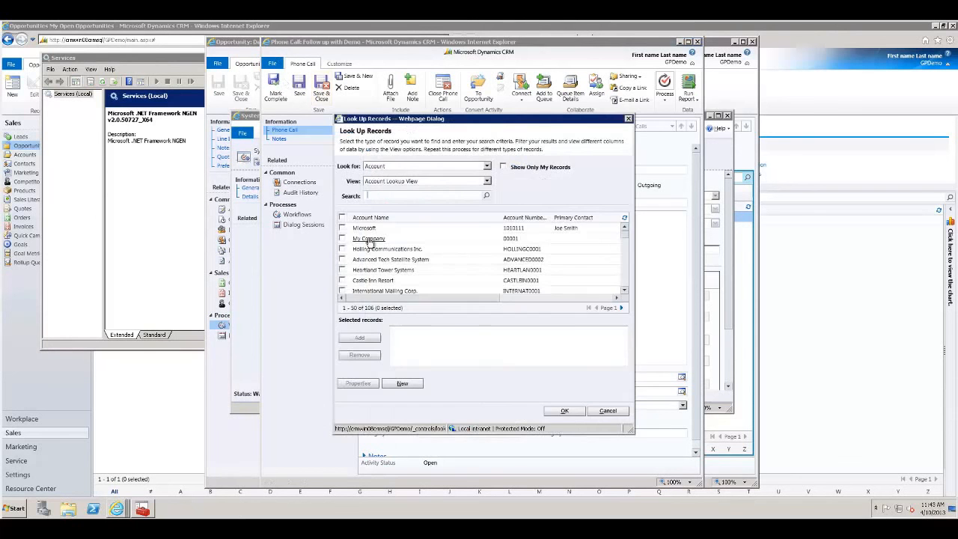
double_click(372, 239)
click(565, 411)
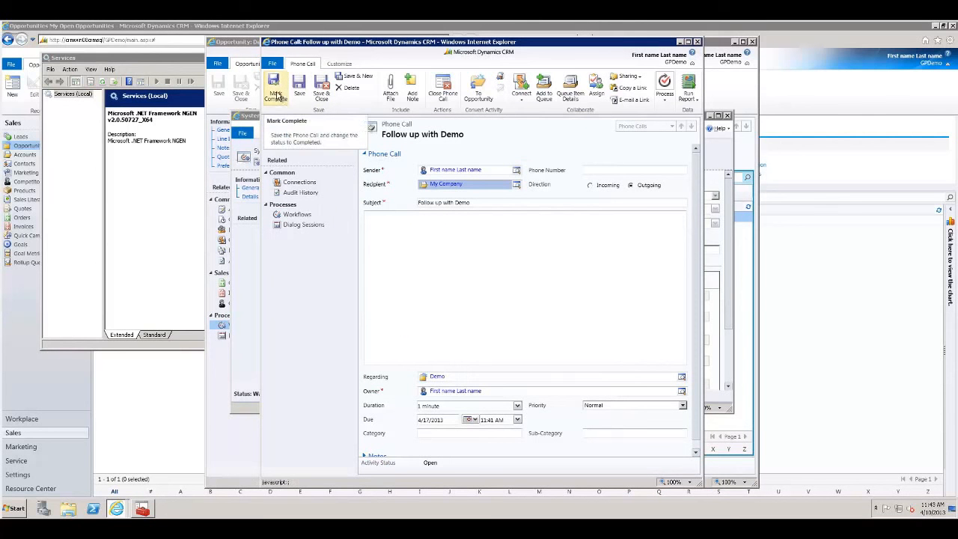
click(277, 96)
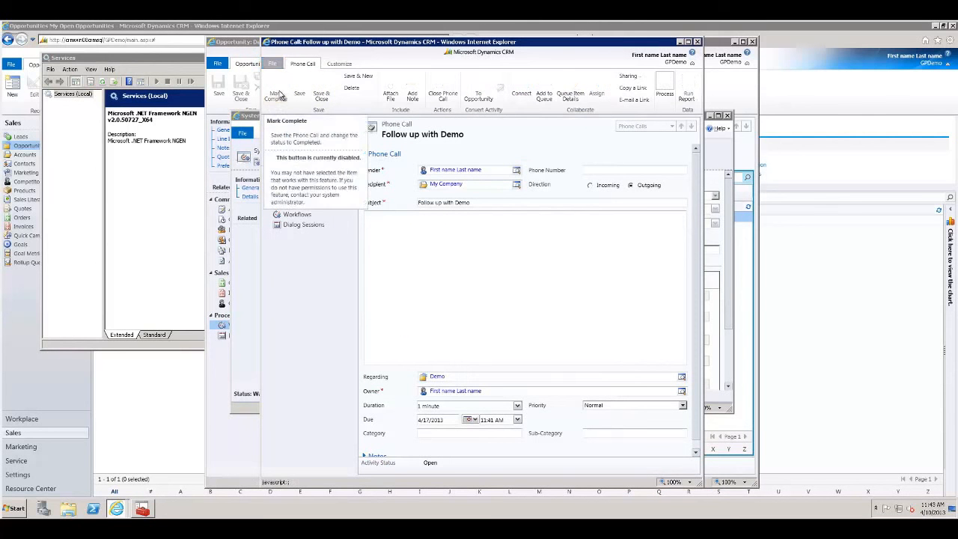
click(697, 42)
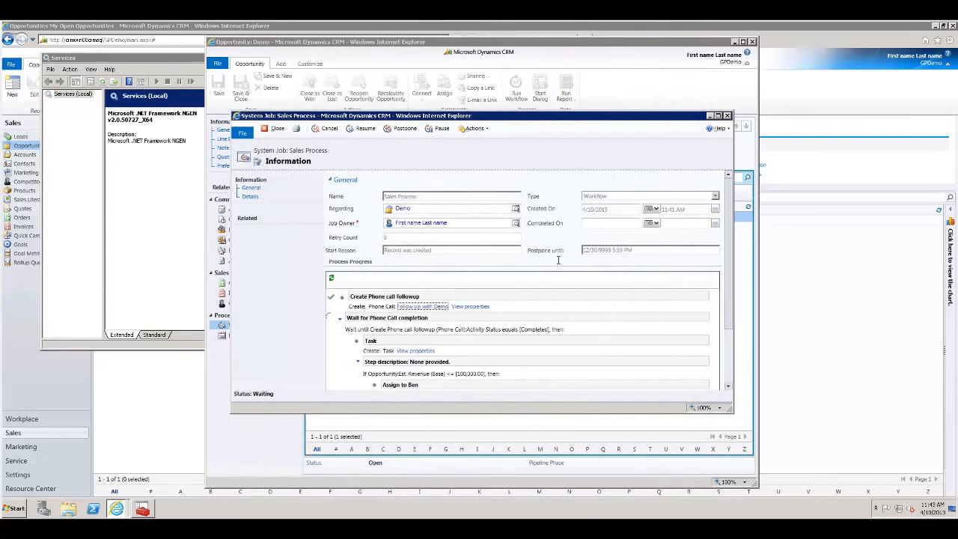
Step: Refresh the Sales Process job's progress, review its completed steps, and close the job window
click(333, 281)
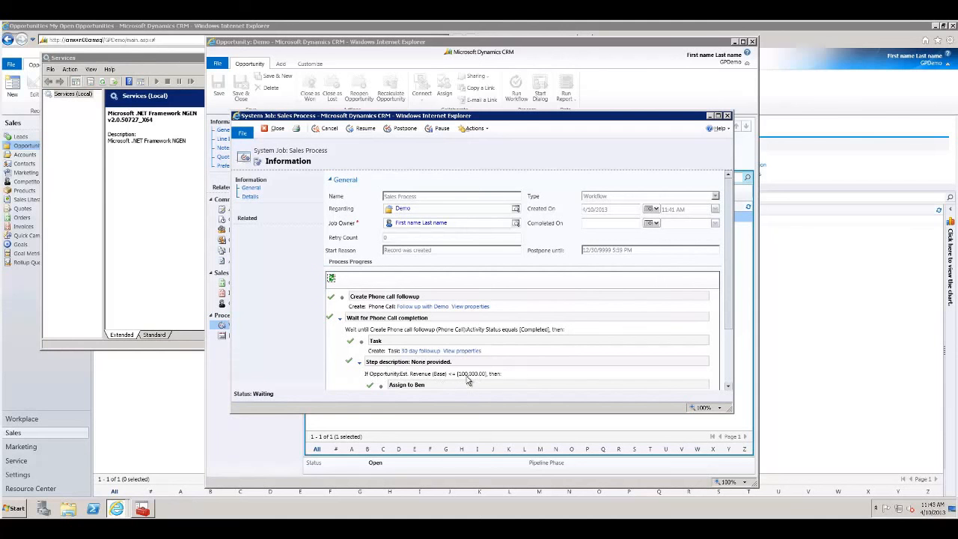
click(730, 388)
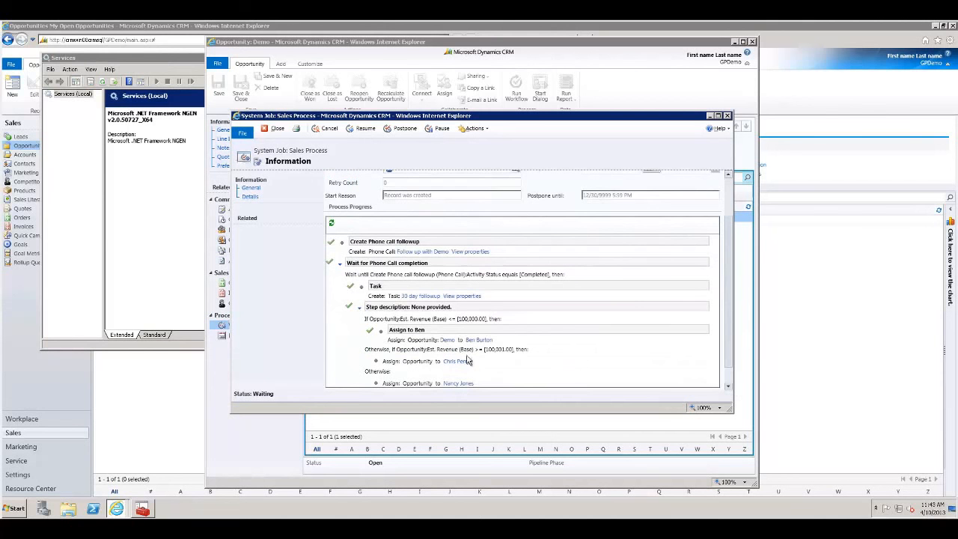
click(727, 116)
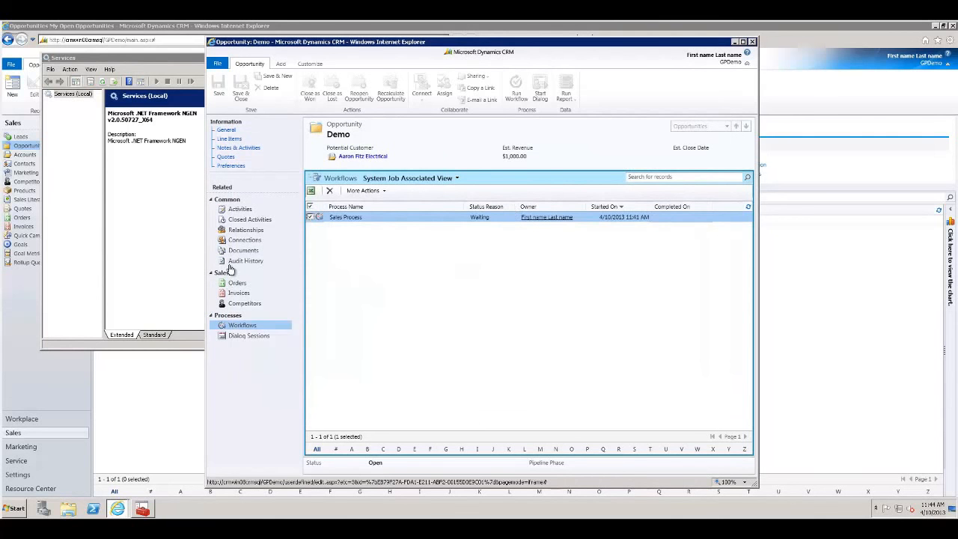
Step: Review the Demo opportunity's open and closed activities for the follow-up task and phone call
click(249, 210)
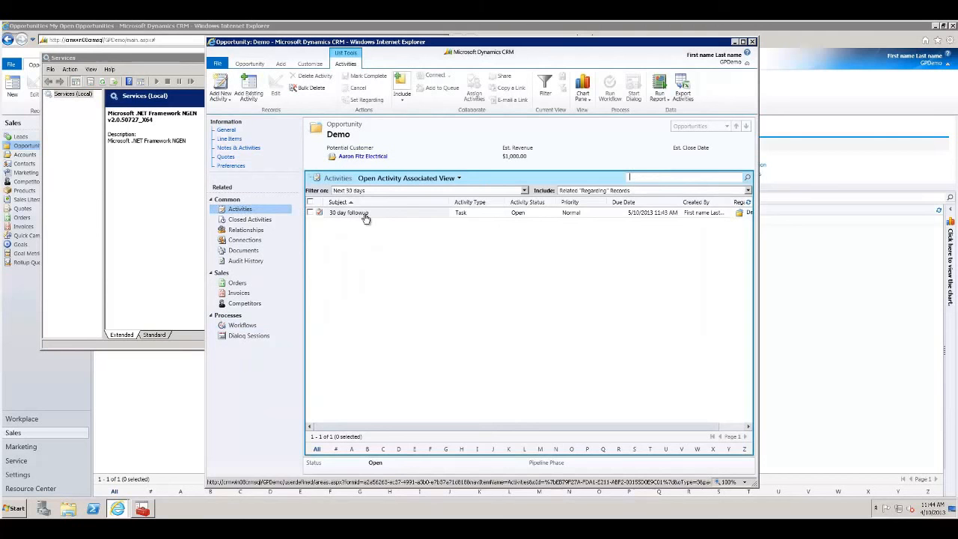
click(249, 220)
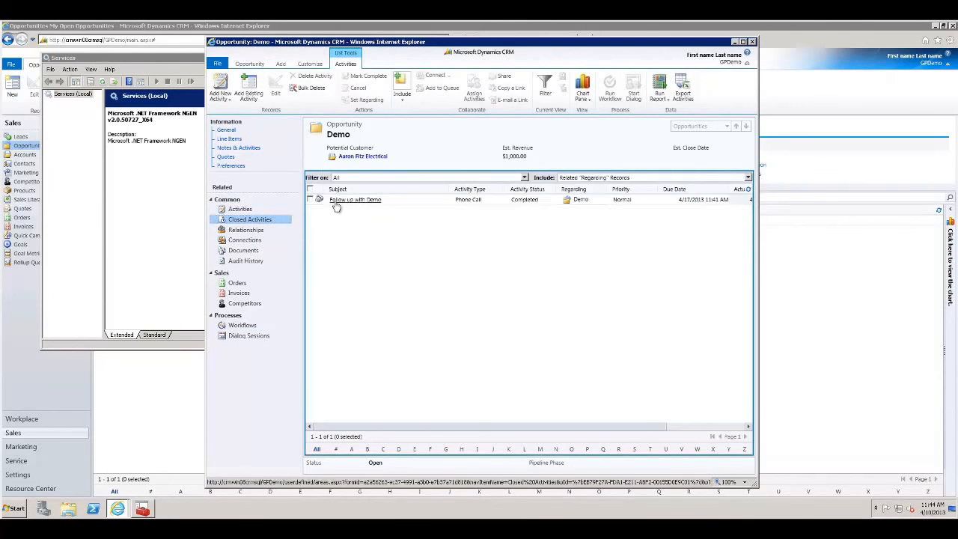
click(241, 213)
Step: Reload the Demo opportunity's general information and check the Owner under Preferences
click(233, 130)
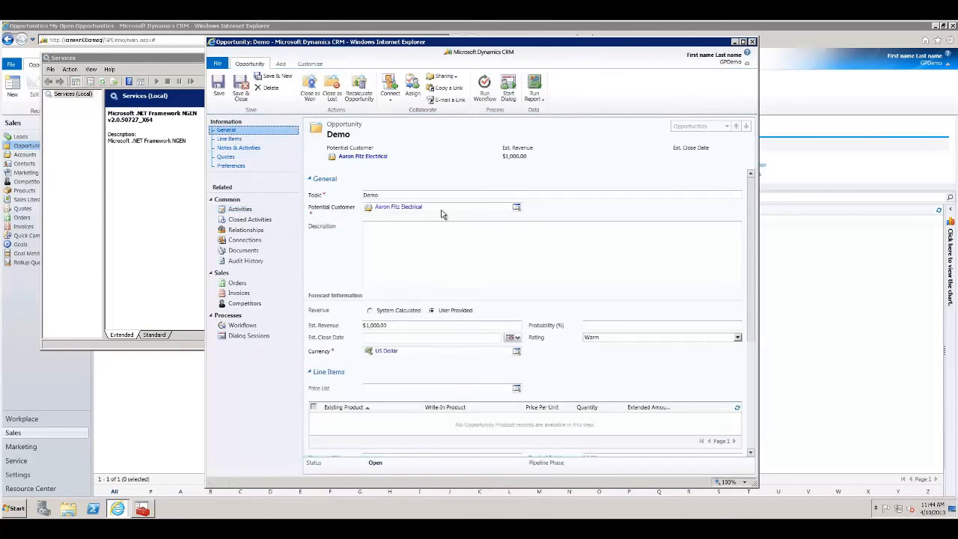
click(486, 235)
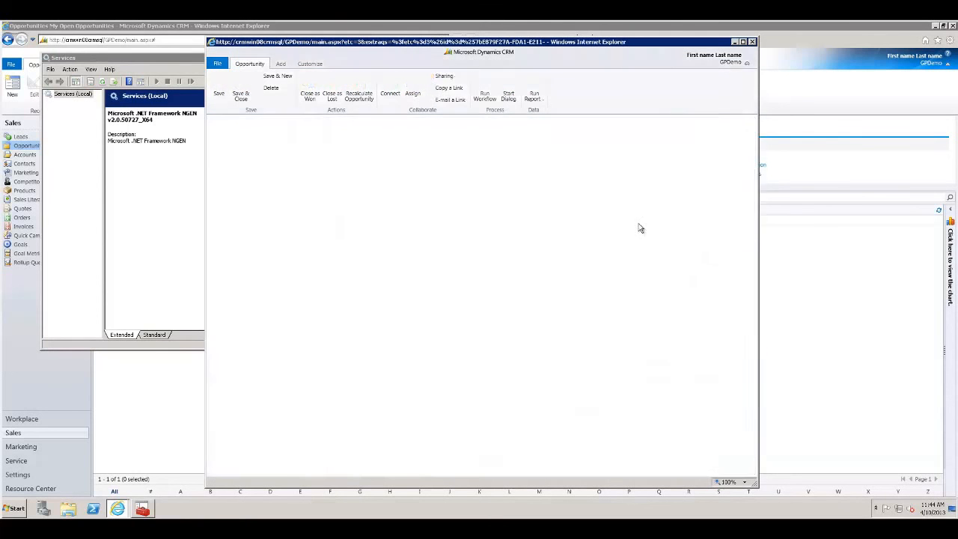
scroll(745, 442, down, 5)
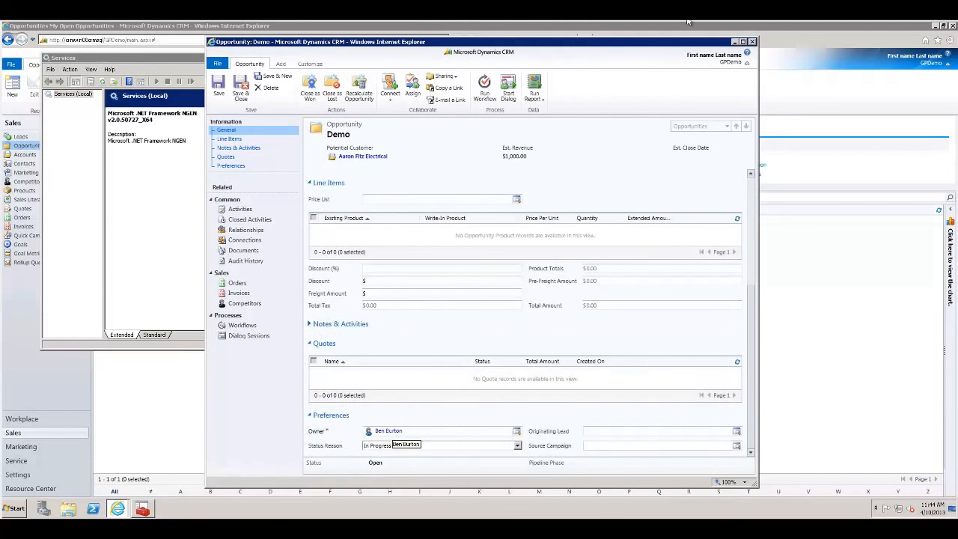
Step: Open the Sales Process workflow and deactivate it for editing, with its window maximized and process properties collapsed
click(752, 43)
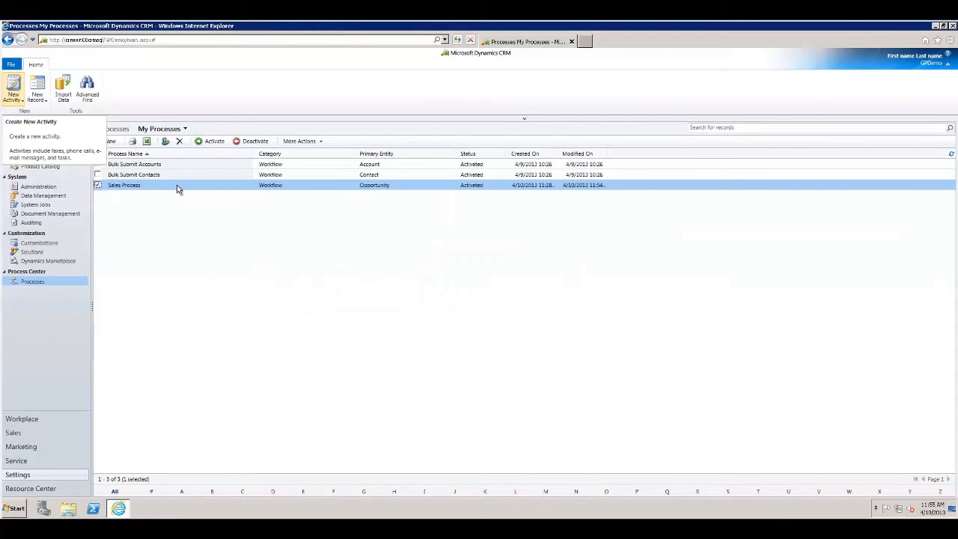
double_click(177, 190)
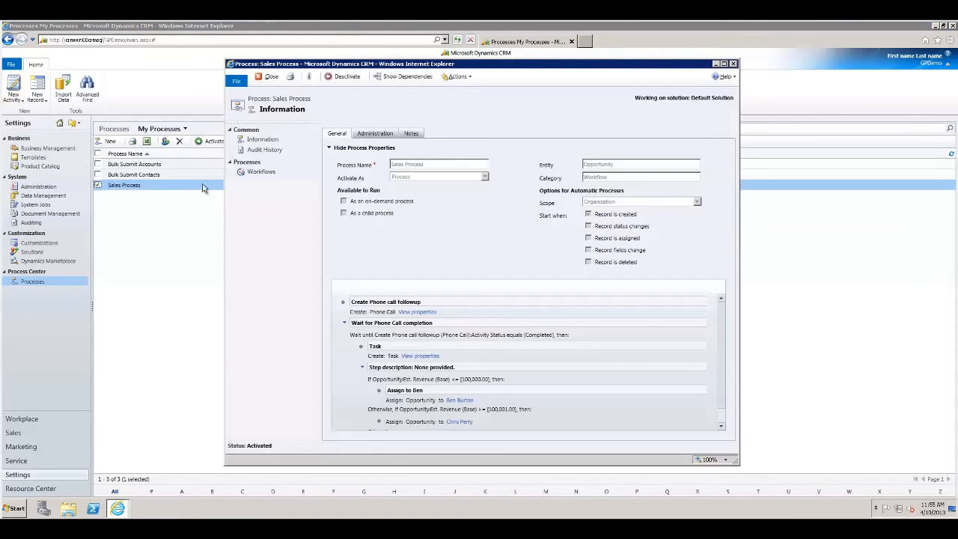
click(338, 77)
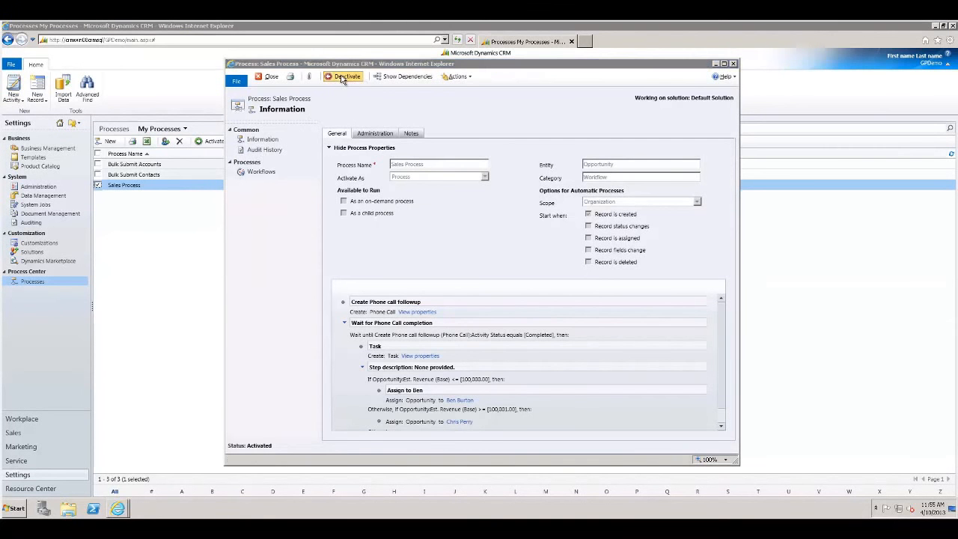
click(519, 326)
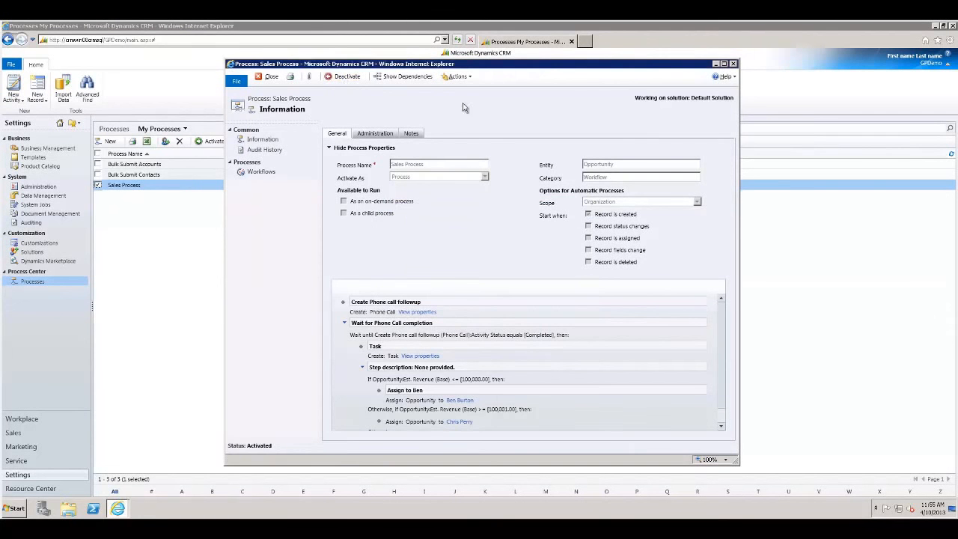
double_click(411, 66)
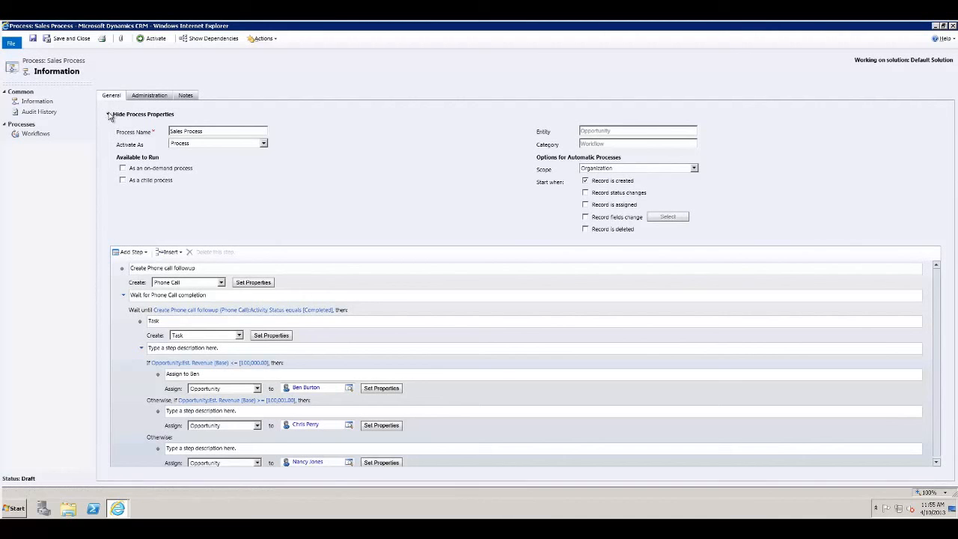
click(110, 114)
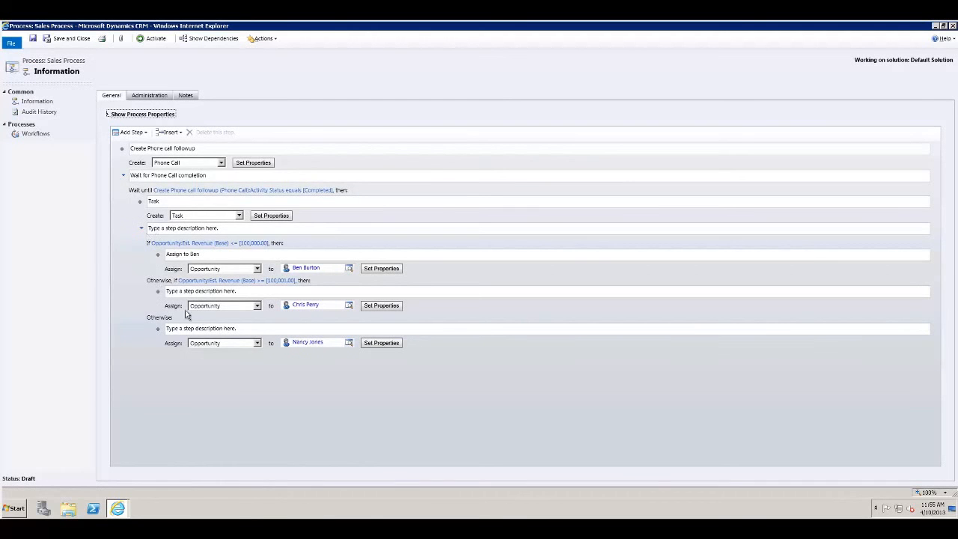
Step: Insert a Create Record step after the Create Phone call followup step and set its record type to Task
click(128, 163)
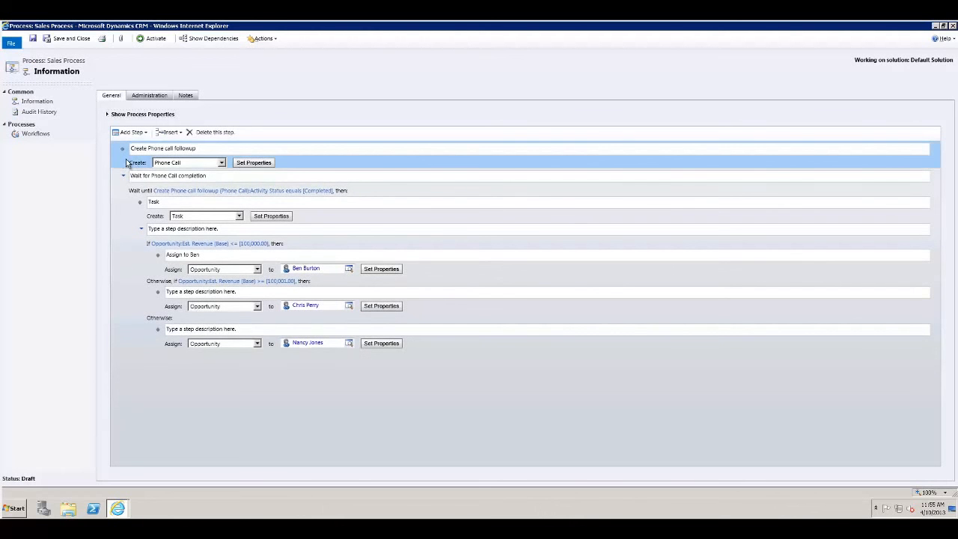
click(180, 134)
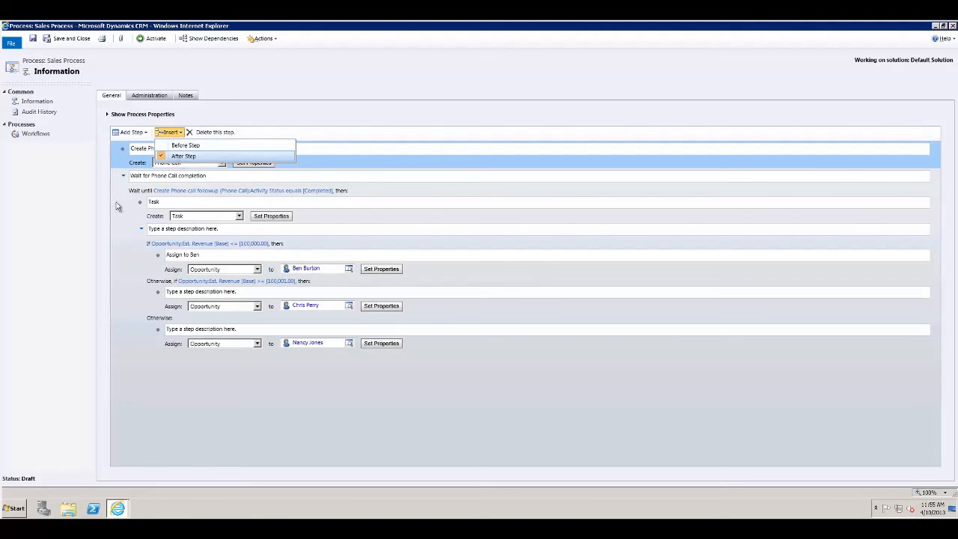
click(124, 149)
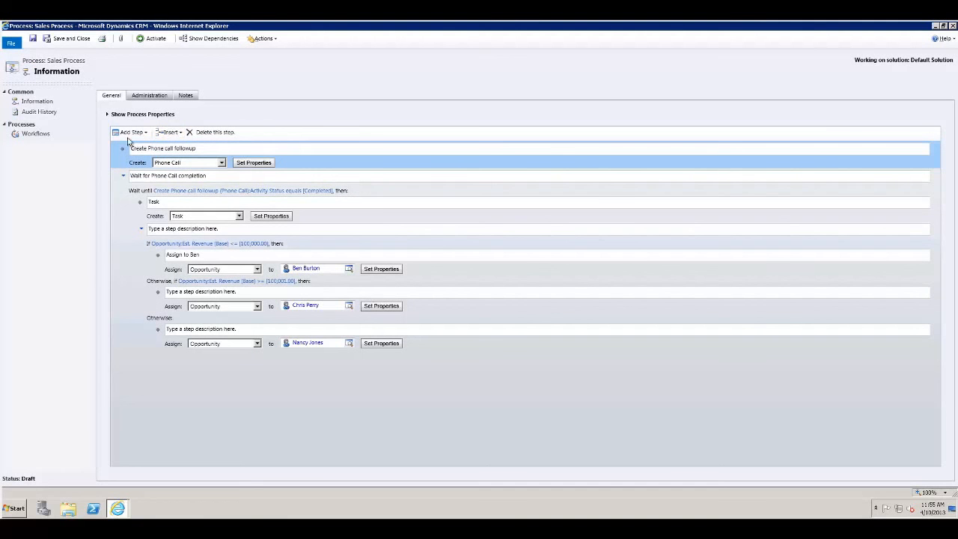
click(131, 132)
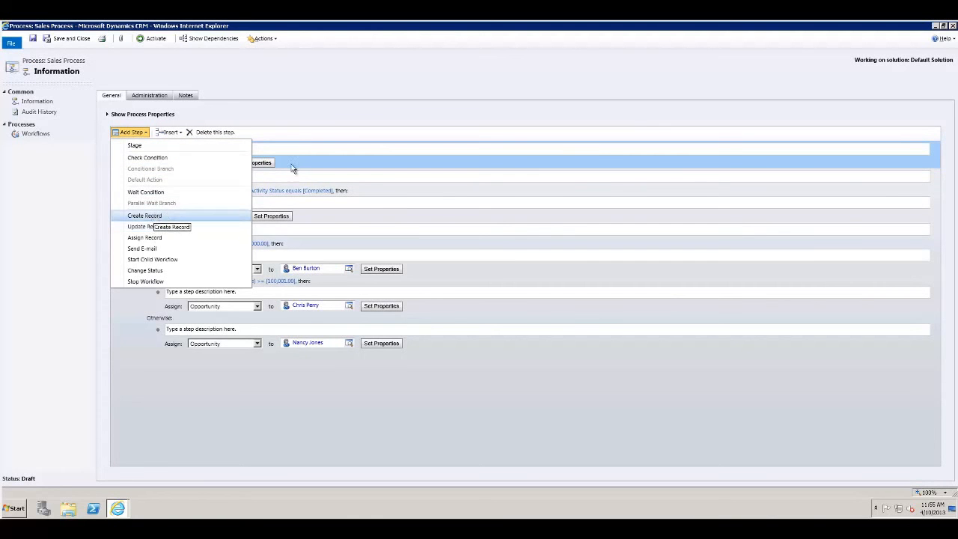
click(154, 216)
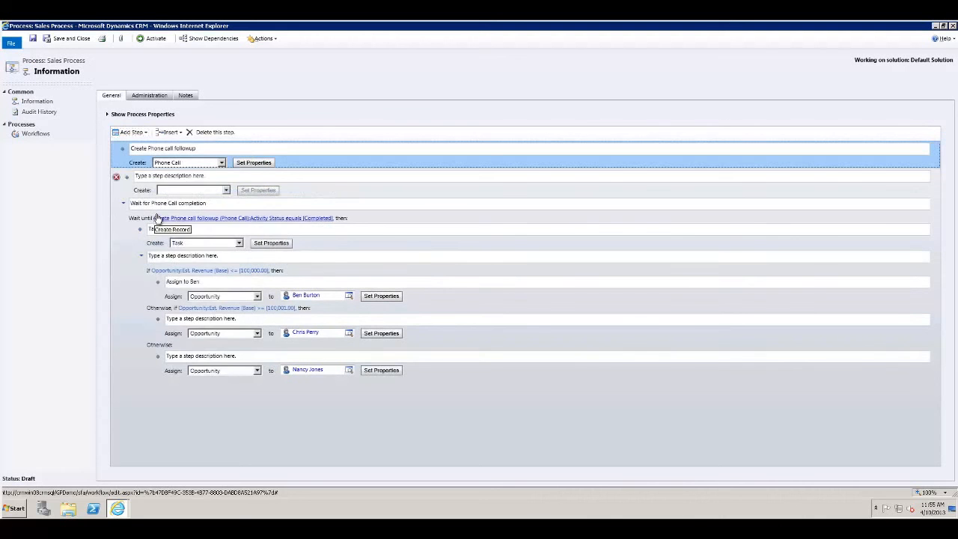
click(169, 190)
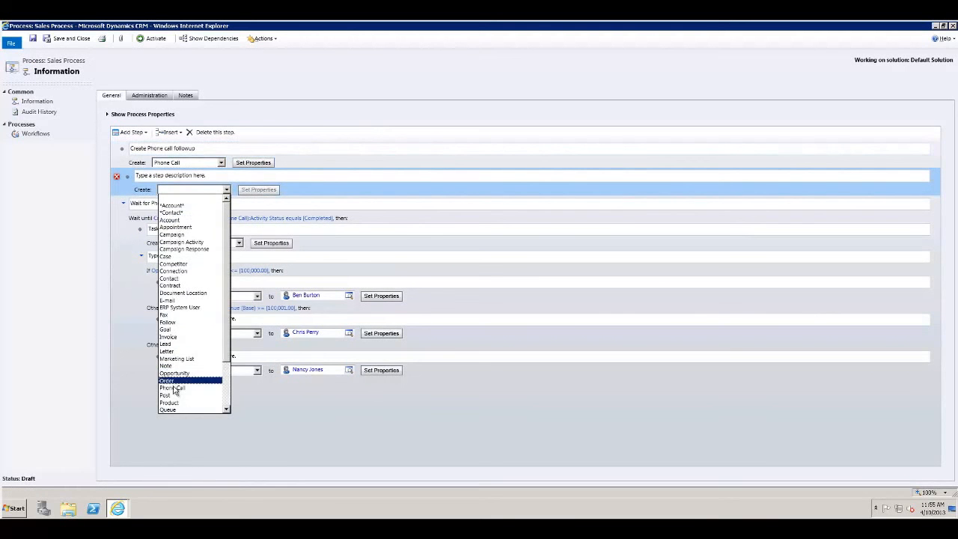
key(t)
key(Return)
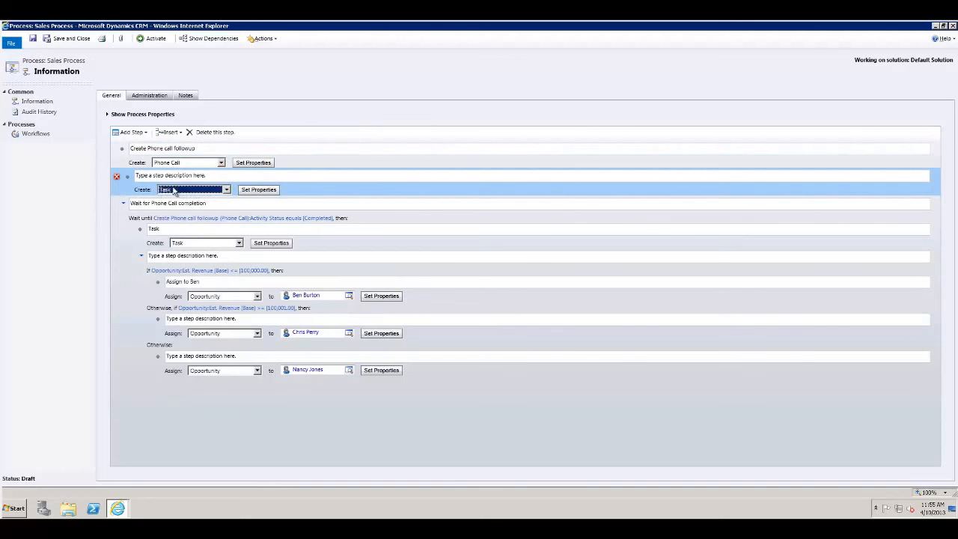
Step: Select the Wait for Phone Call completion condition and bring up the step types that can be added to it
click(128, 234)
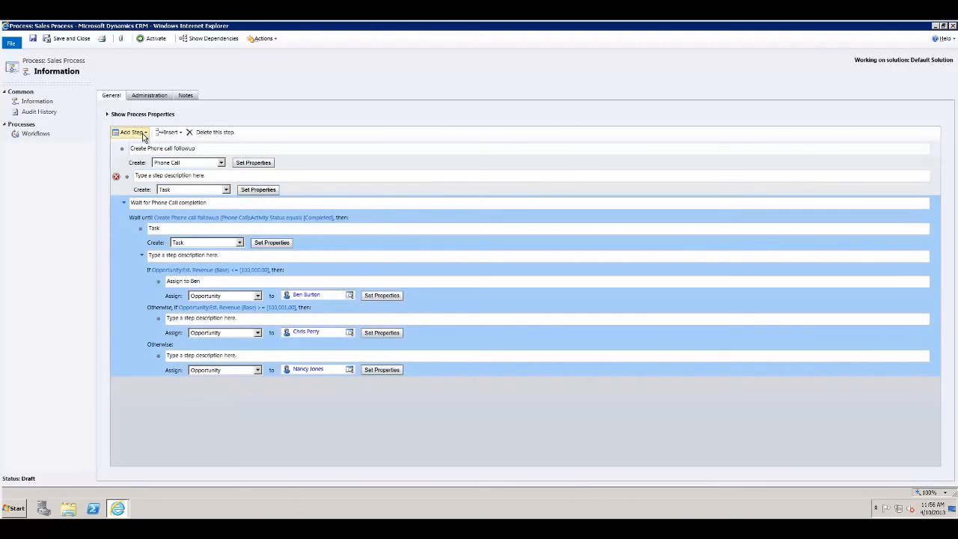
click(145, 133)
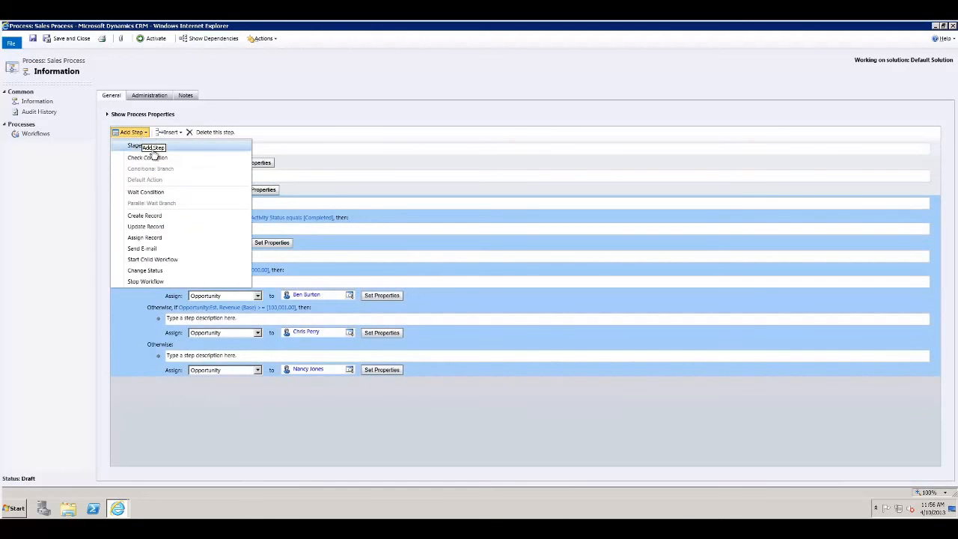